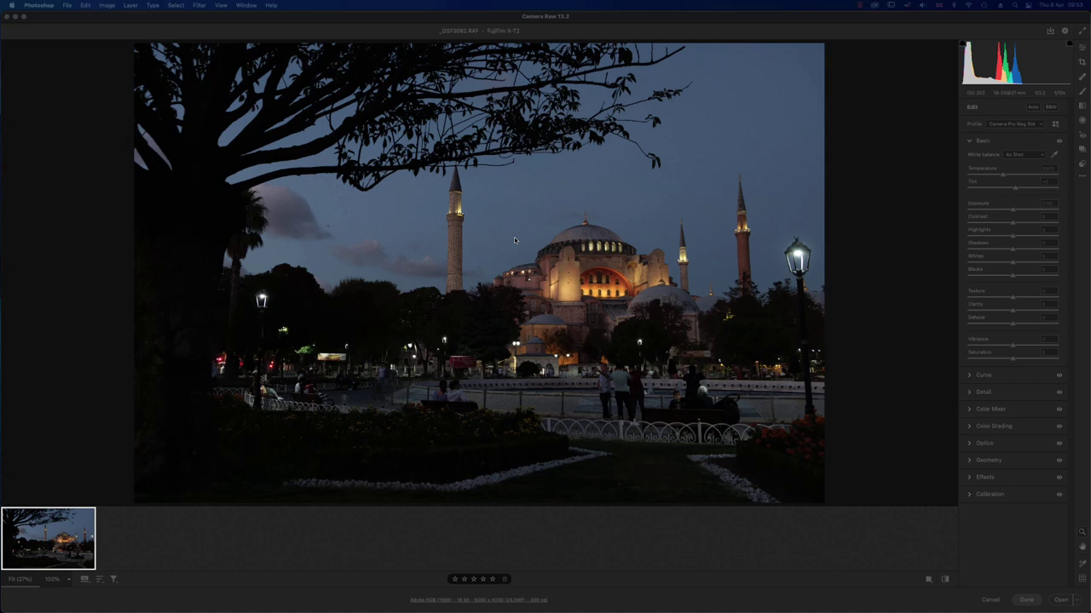
# - Activate the Camera Raw window showing the Hagia Sophia night photo
pyautogui.click(577, 19)
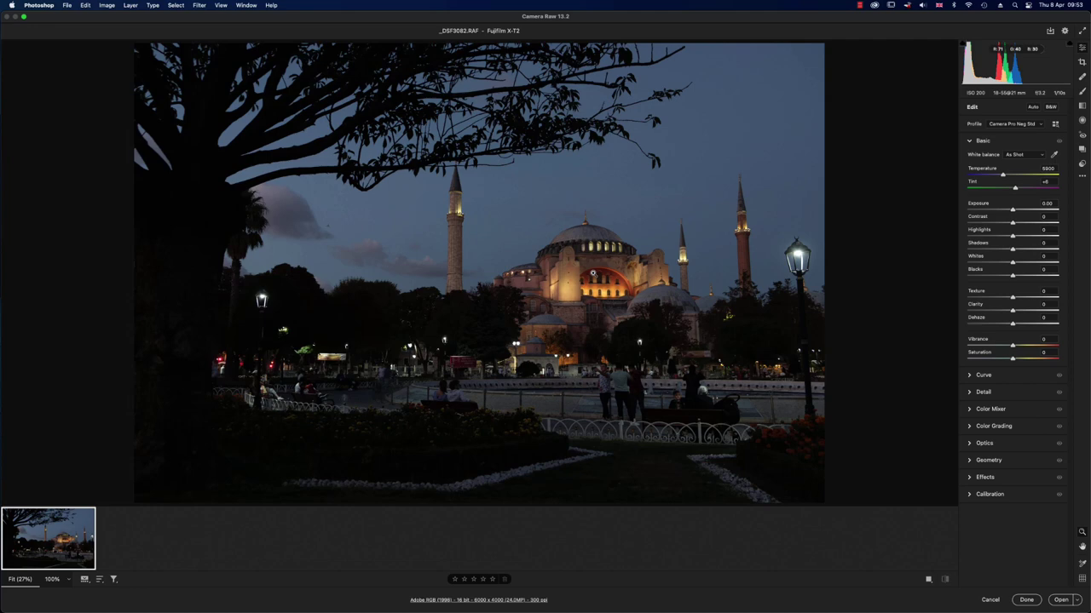
# - Magnify the photo to 300% and pan to the dark sky beside the main dome
pyautogui.click(461, 276)
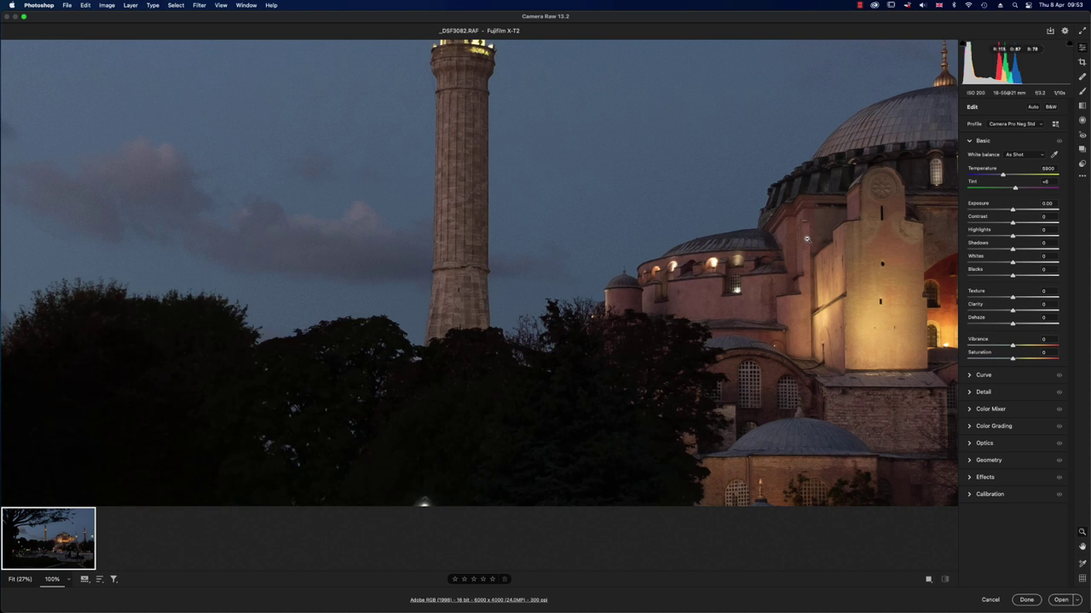
pyautogui.moveTo(821, 235); pyautogui.dragTo(482, 348)
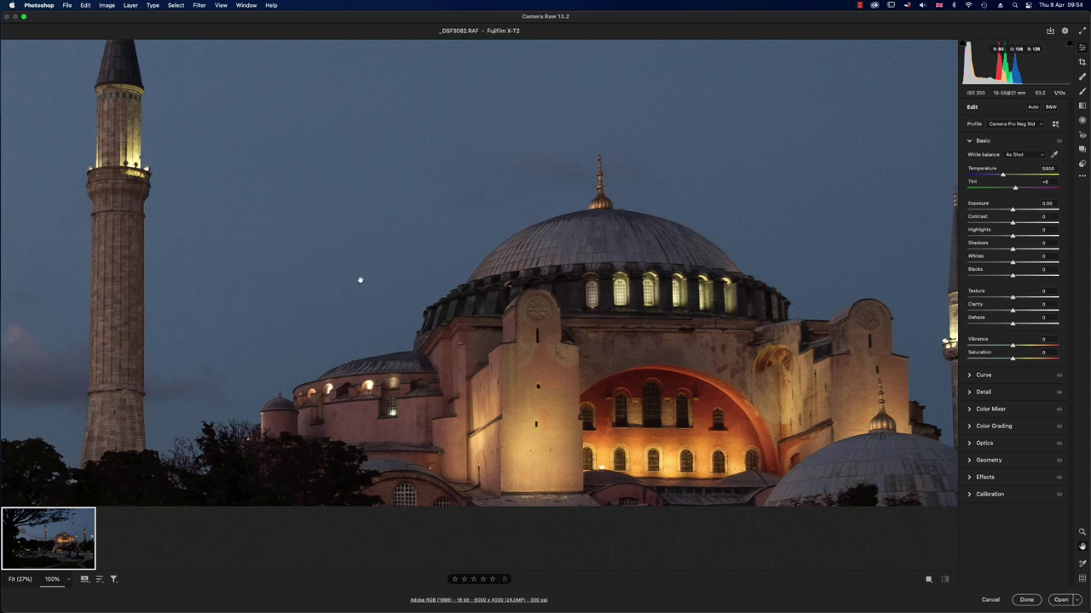
pyautogui.click(70, 581)
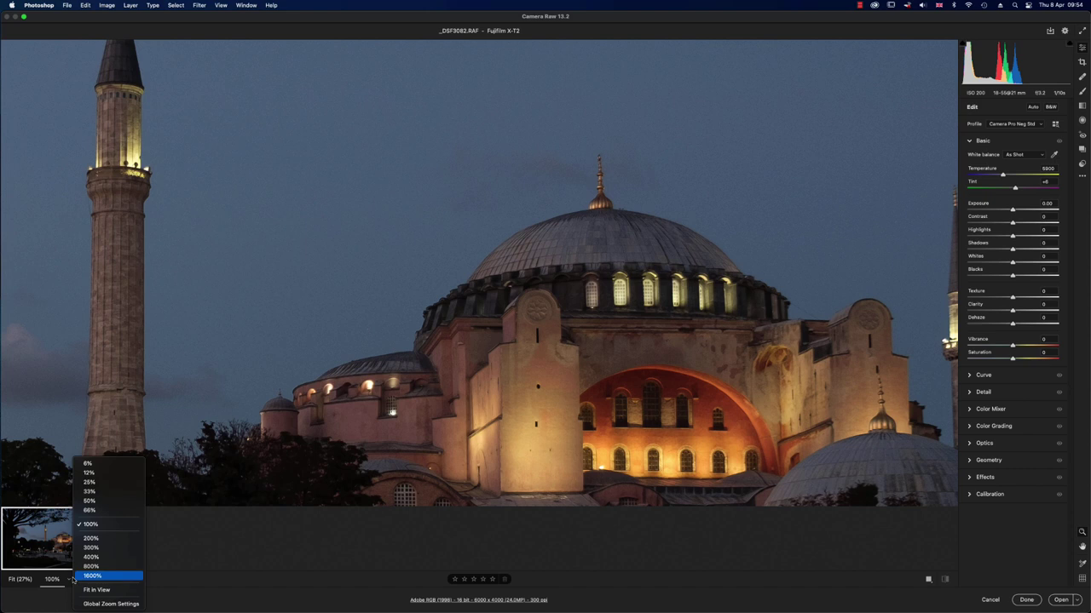
pyautogui.click(90, 548)
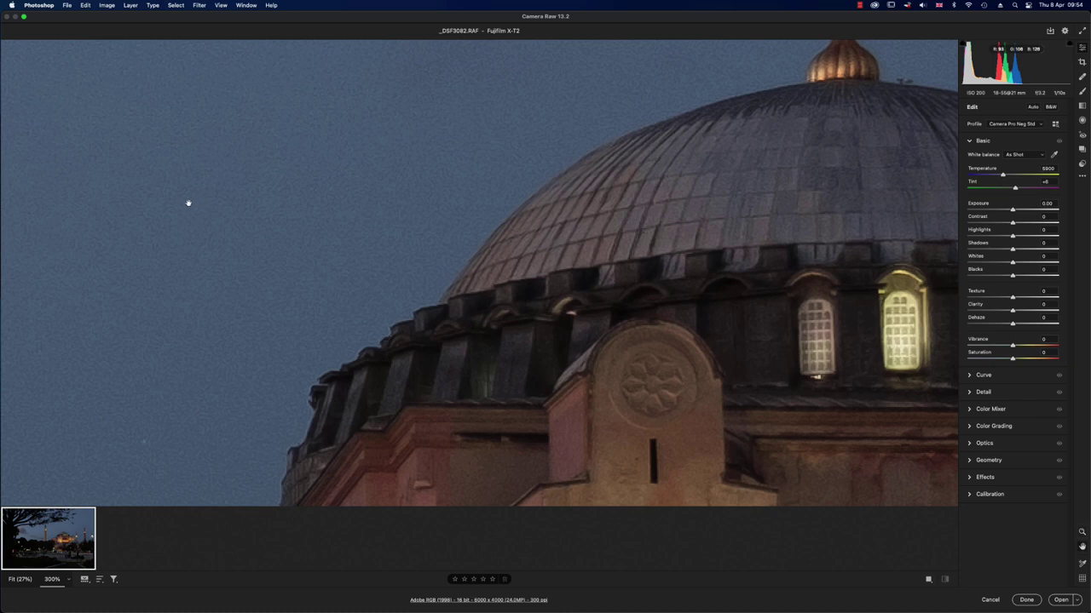
pyautogui.moveTo(188, 203); pyautogui.dragTo(592, 210)
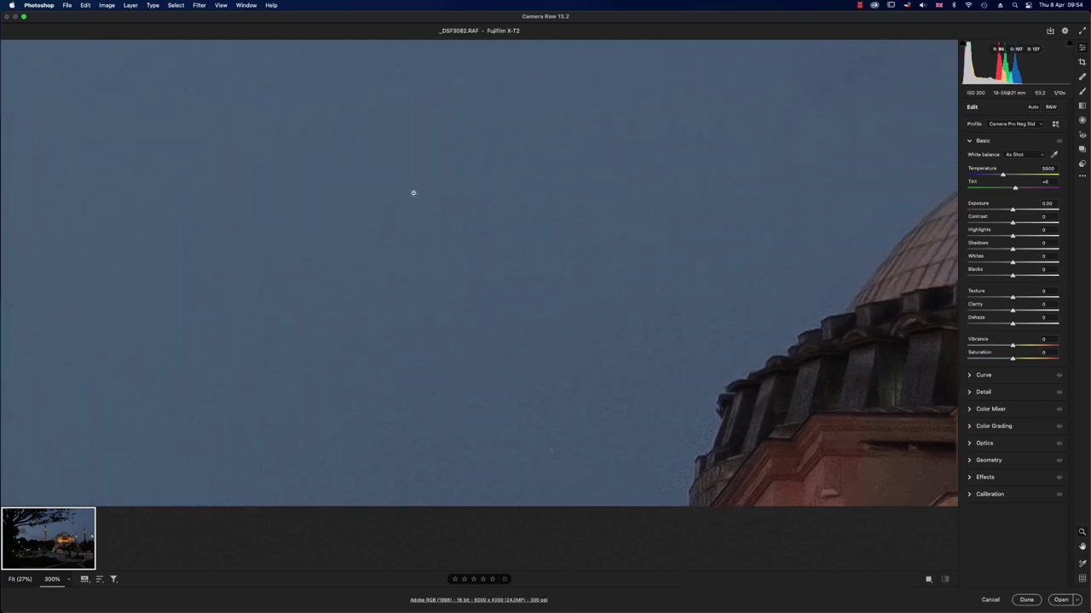
# - Apply the No Sharpen Preset, then pan across the lit dome windows, red wall and lower facade
pyautogui.click(1081, 165)
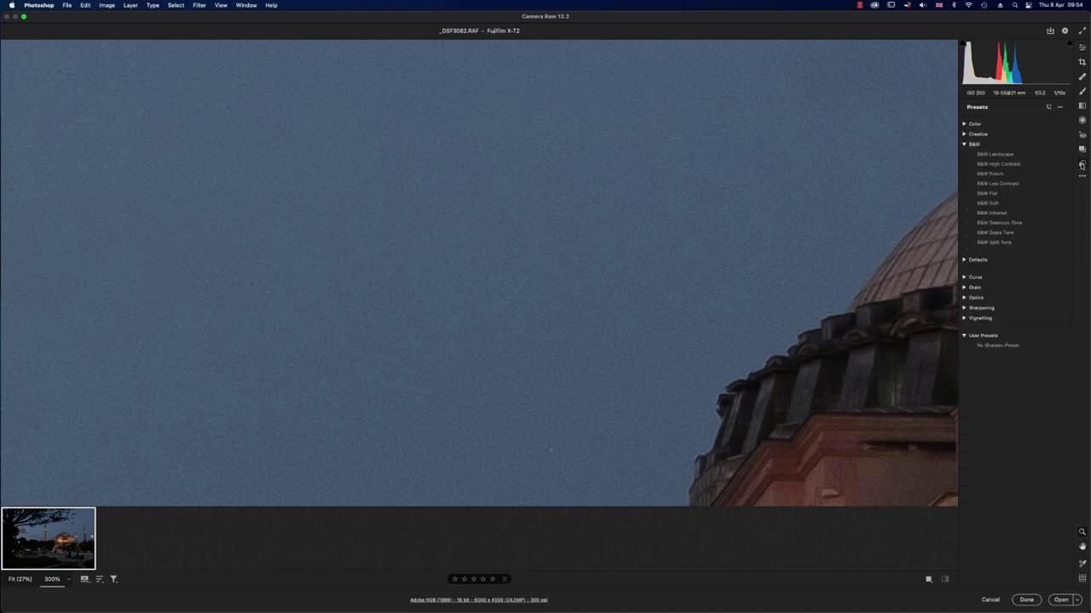
pyautogui.click(1016, 347)
pyautogui.press('space')
pyautogui.moveTo(745, 299); pyautogui.dragTo(171, 244)
pyautogui.moveTo(597, 361); pyautogui.dragTo(582, 185)
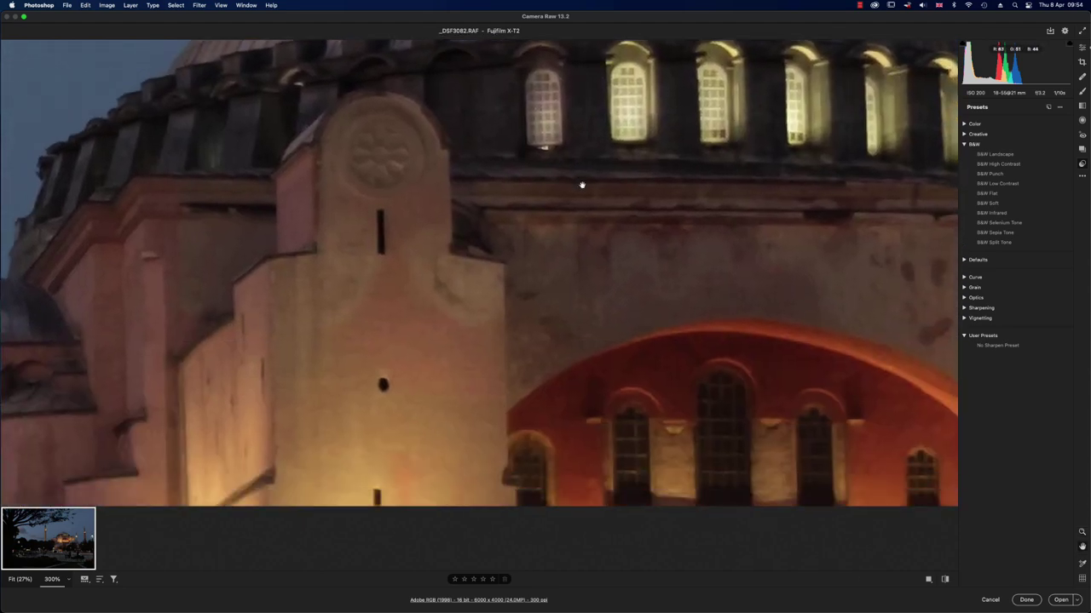
pyautogui.moveTo(562, 384); pyautogui.dragTo(589, 182)
pyautogui.moveTo(590, 301); pyautogui.dragTo(588, 200)
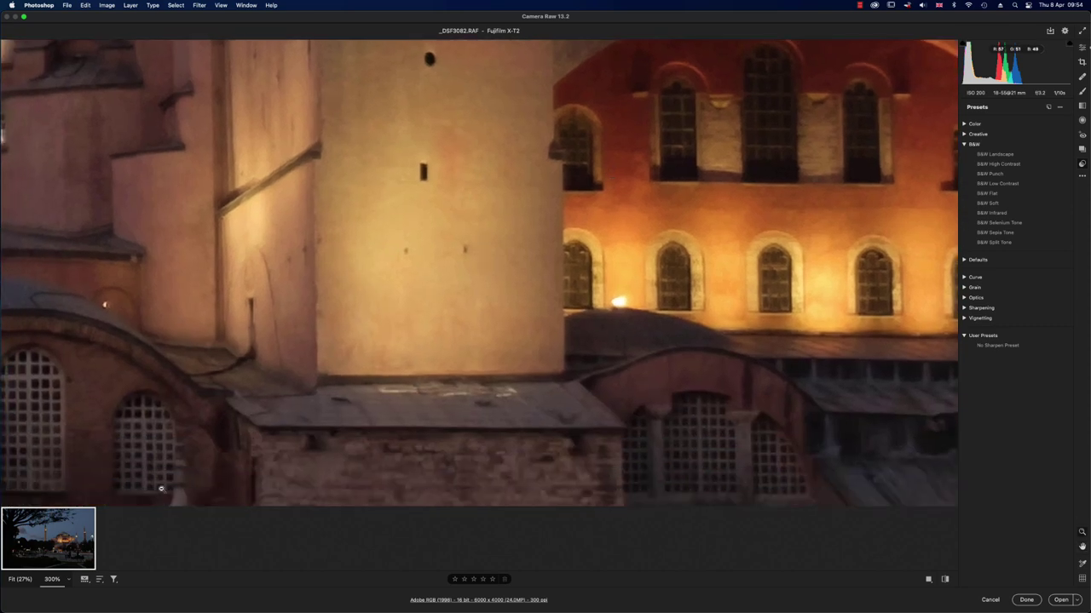
# - View the people and fountain at 100%, then bring the mosque back into view
pyautogui.click(69, 579)
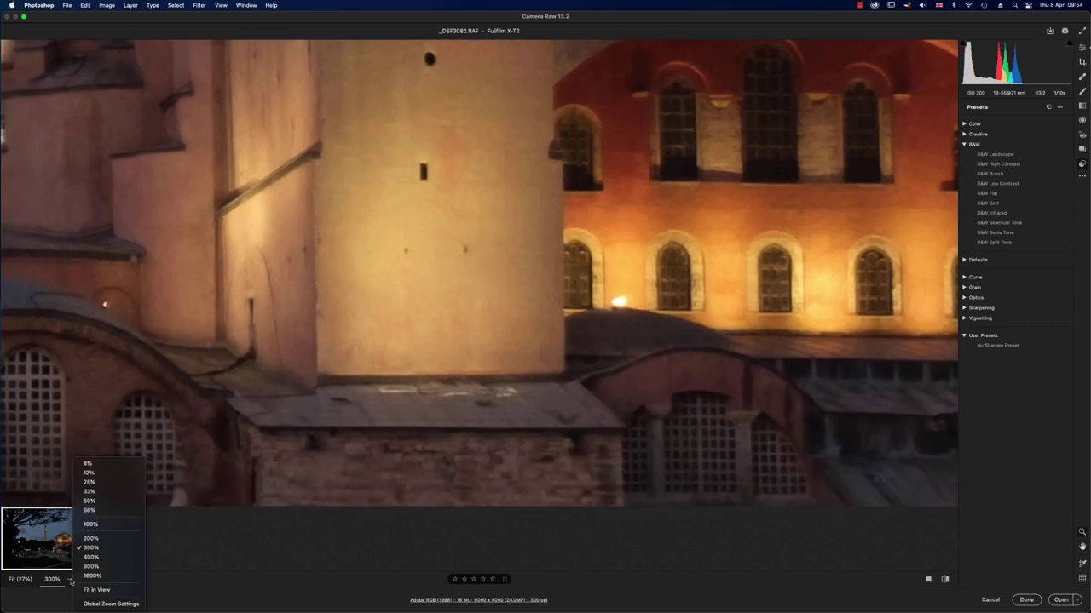
pyautogui.click(90, 524)
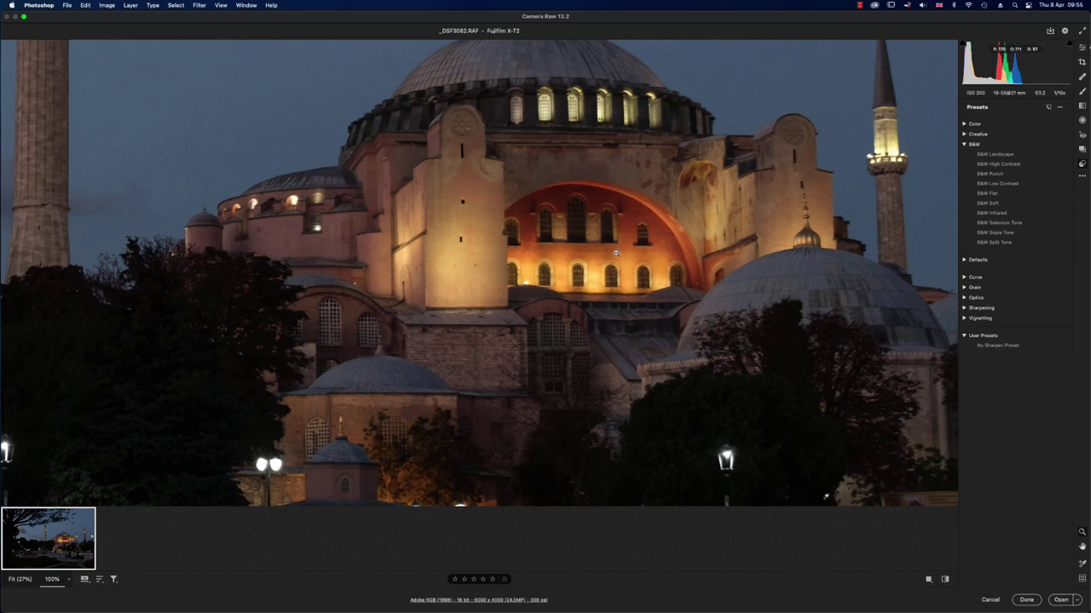
pyautogui.moveTo(739, 342); pyautogui.dragTo(482, 74)
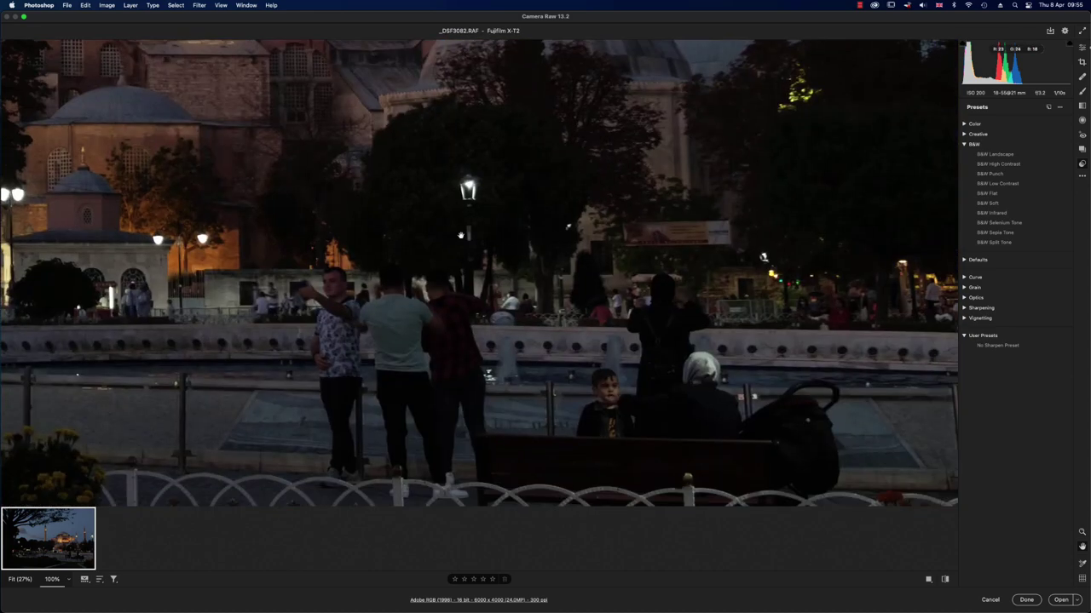
pyautogui.moveTo(461, 235); pyautogui.dragTo(580, 174)
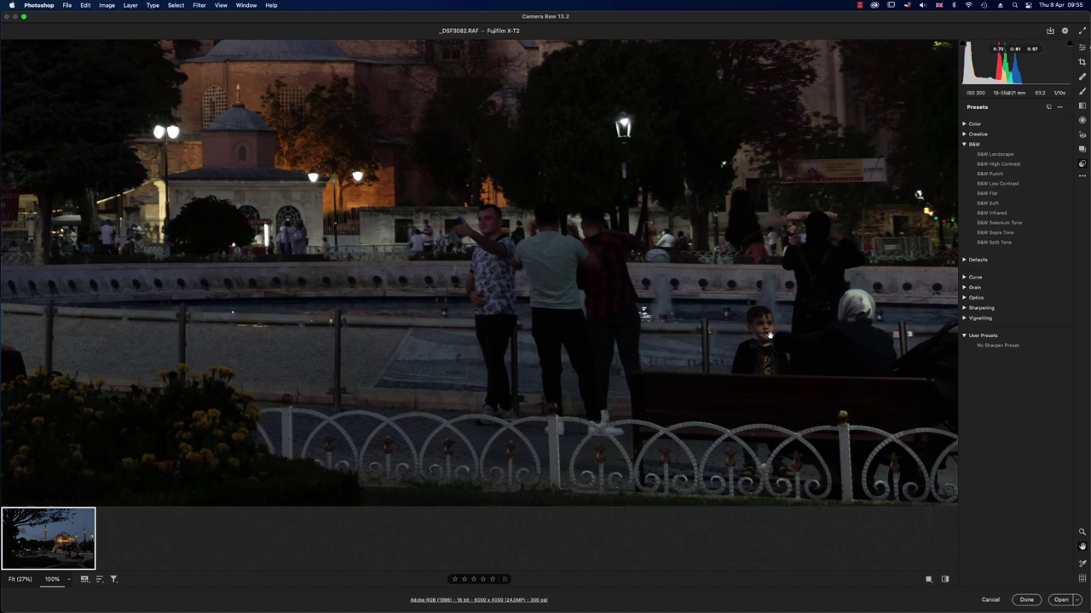
pyautogui.moveTo(217, 256); pyautogui.dragTo(673, 320)
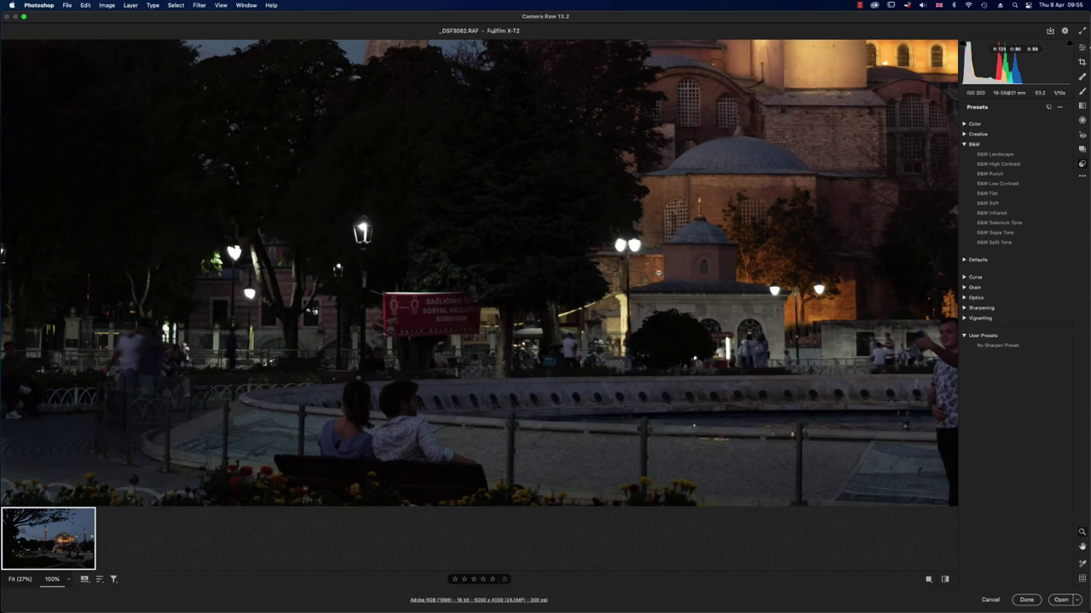
# - Fit the photo in the window and preview the B&W High Contrast and Color presets
pyautogui.click(597, 257)
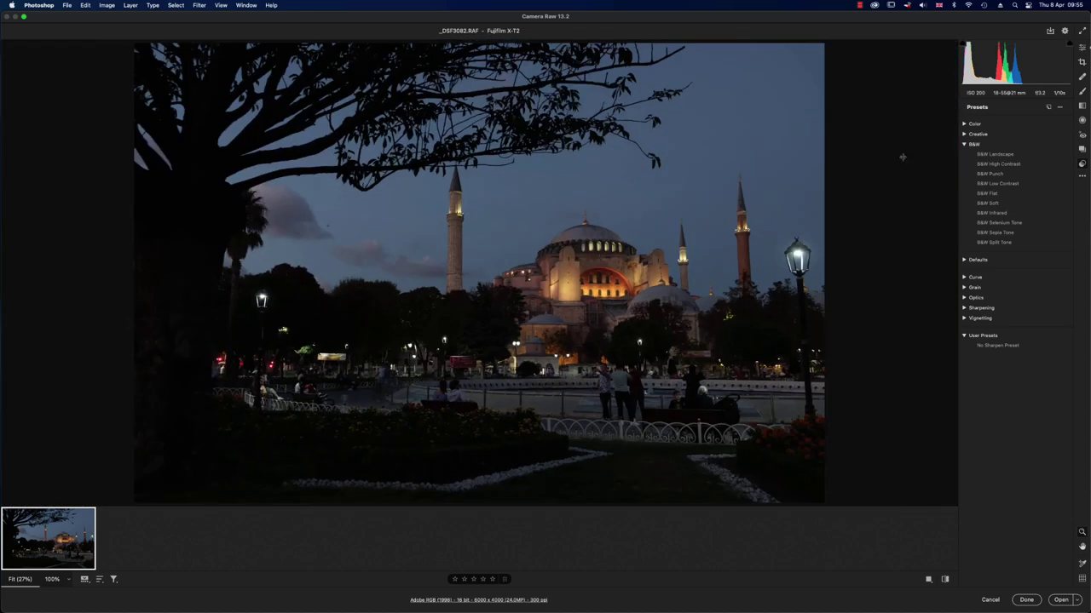
pyautogui.click(963, 162)
pyautogui.click(964, 124)
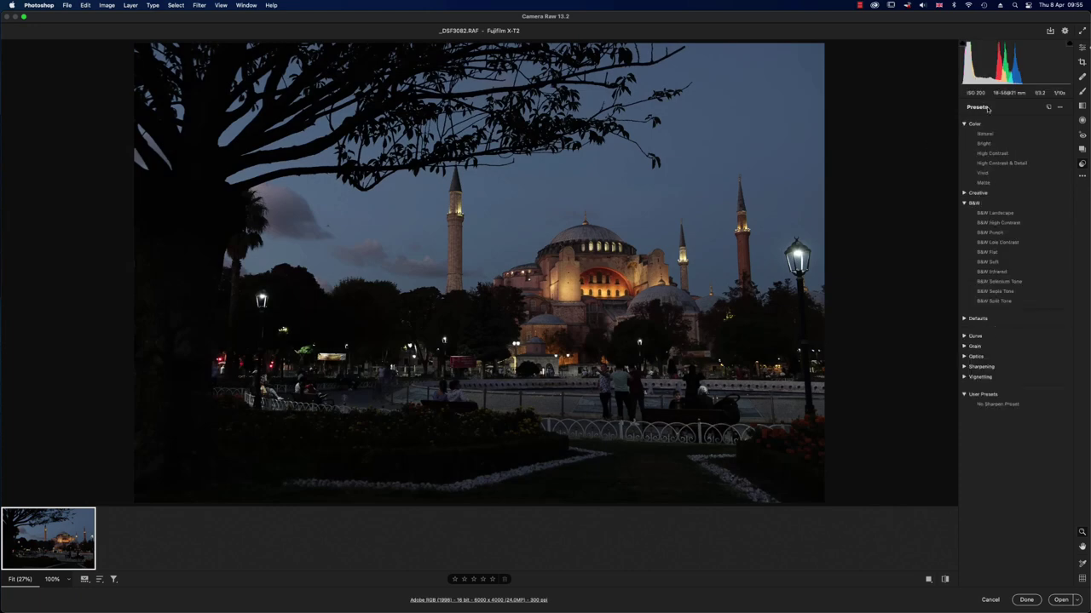
# - In Basic, set Exposure +0.35, Blacks -7, Highlights -16 and Vibrance +9
pyautogui.press('e')
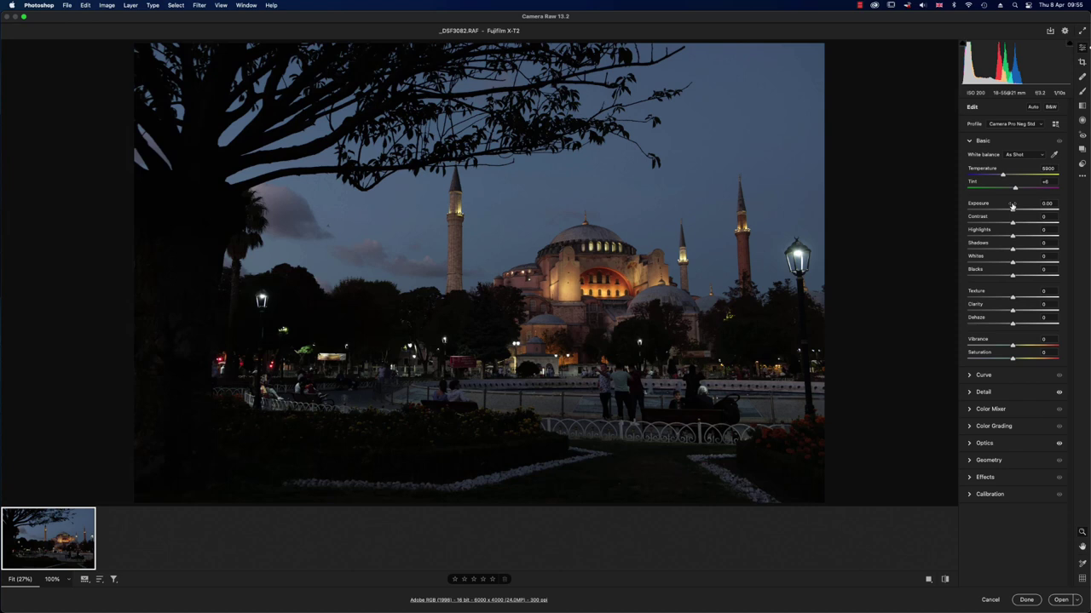
pyautogui.moveTo(1012, 210); pyautogui.dragTo(1014, 210)
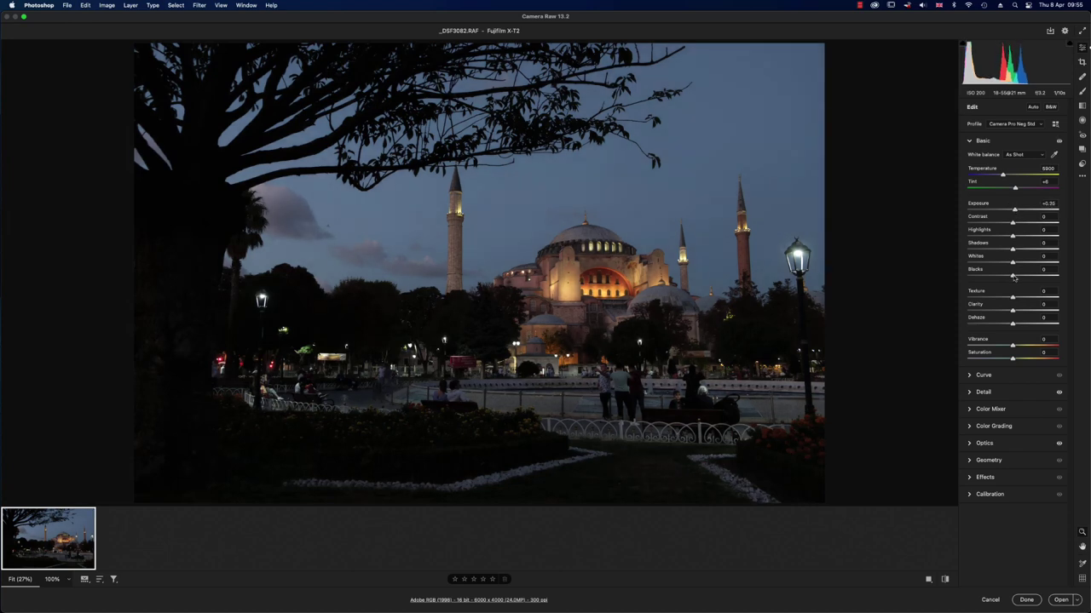
pyautogui.moveTo(1013, 277); pyautogui.dragTo(1034, 264)
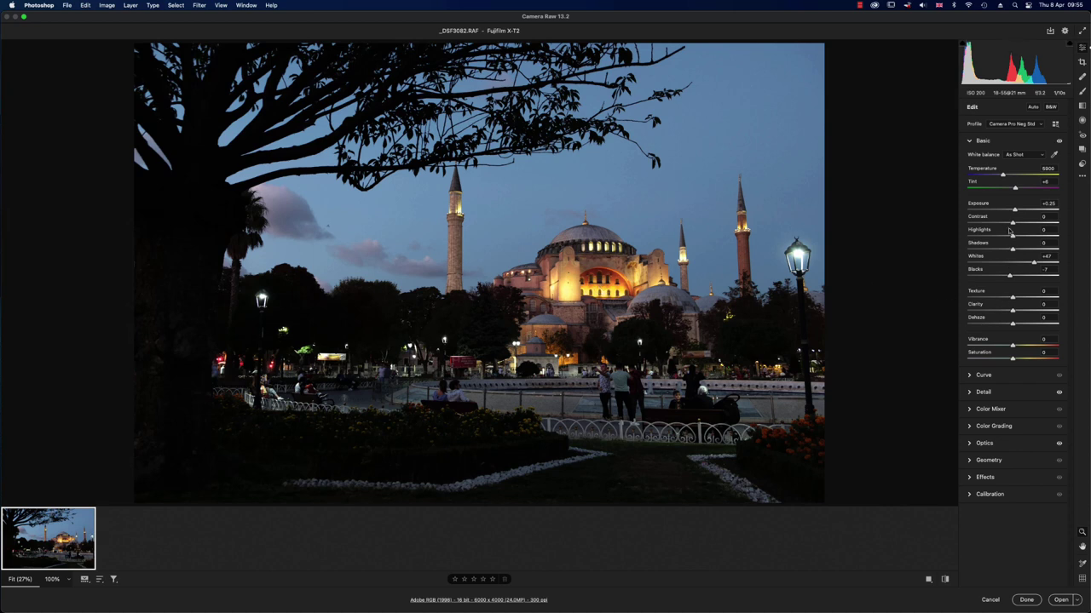
pyautogui.moveTo(1012, 233); pyautogui.dragTo(1029, 264)
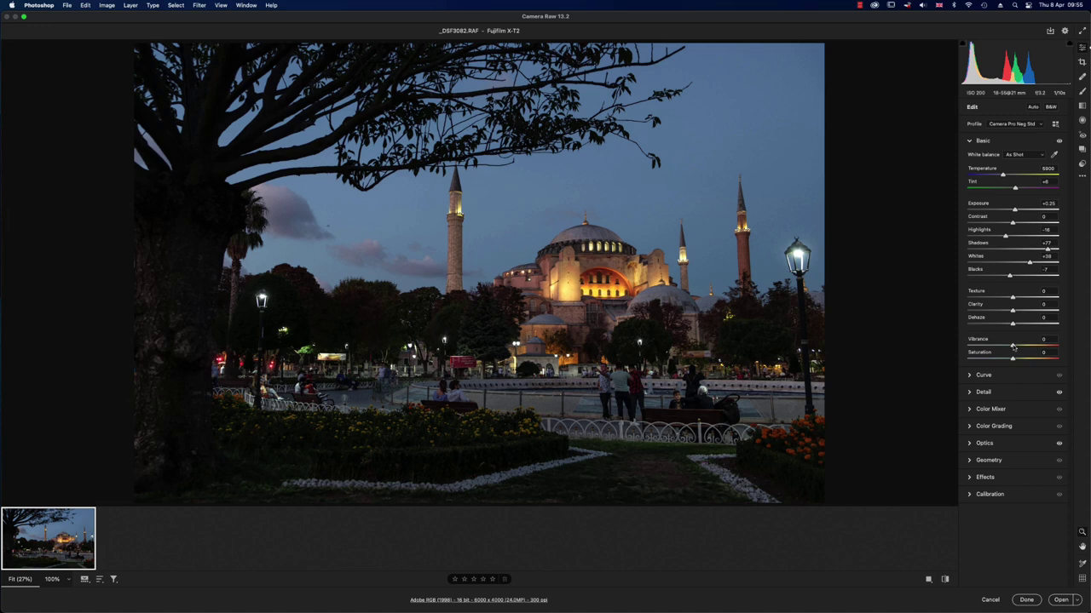
pyautogui.moveTo(1013, 347); pyautogui.dragTo(1017, 346)
pyautogui.click(473, 247)
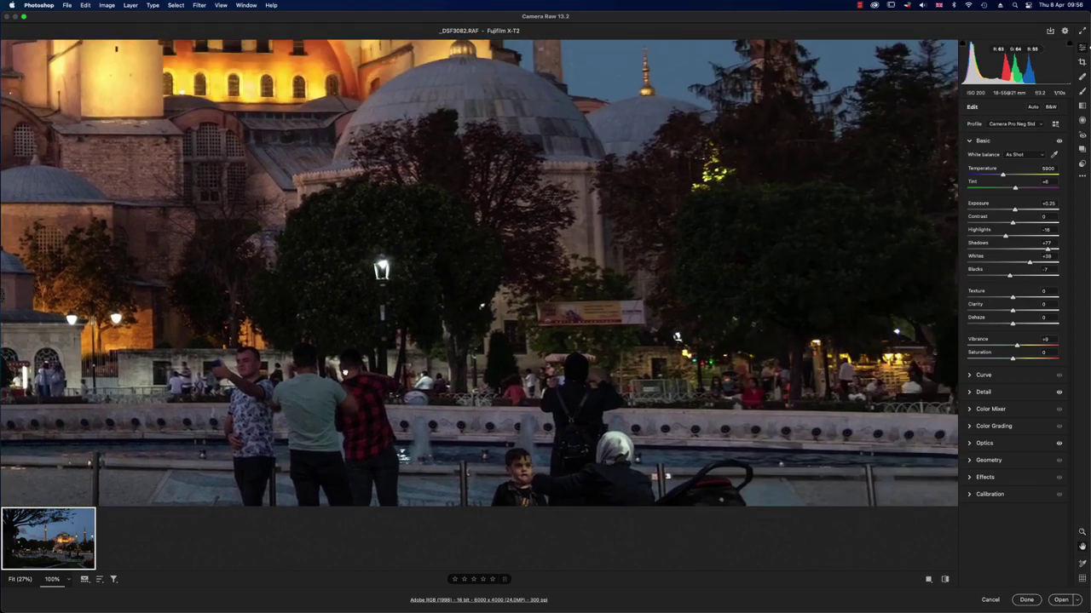
pyautogui.moveTo(374, 362); pyautogui.dragTo(338, 393)
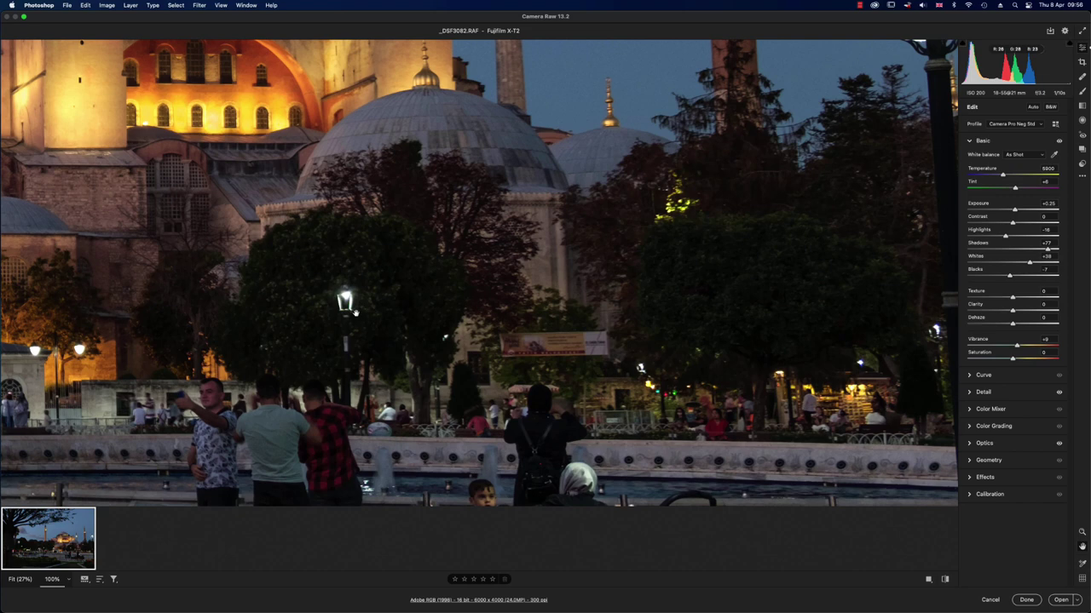
pyautogui.click(372, 331)
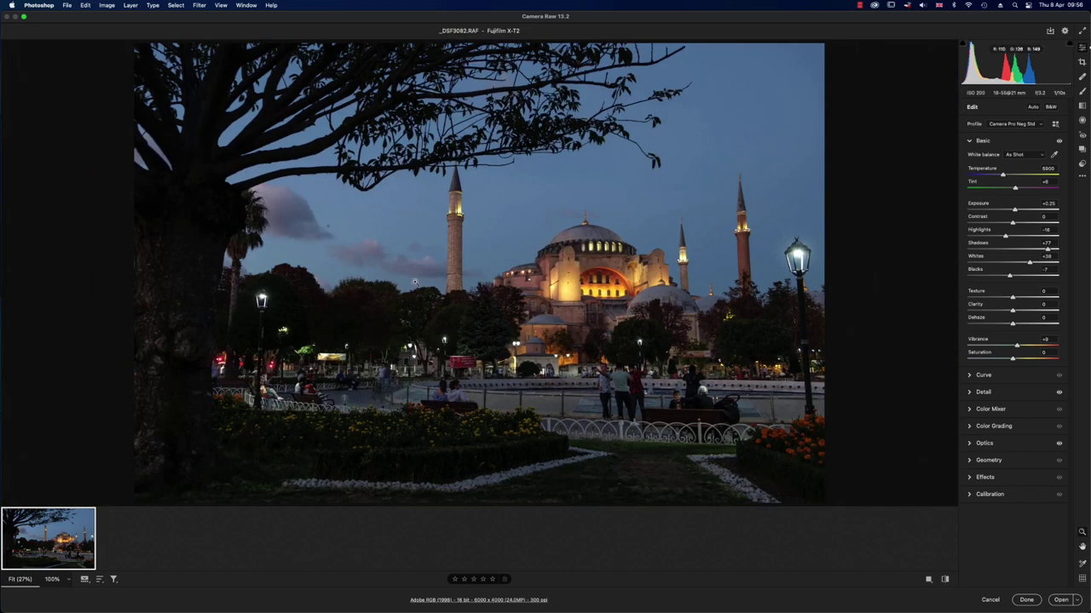
# - Preview Super Resolution detail on the railing and person in red, then run the enhancement
pyautogui.rightClick(399, 261)
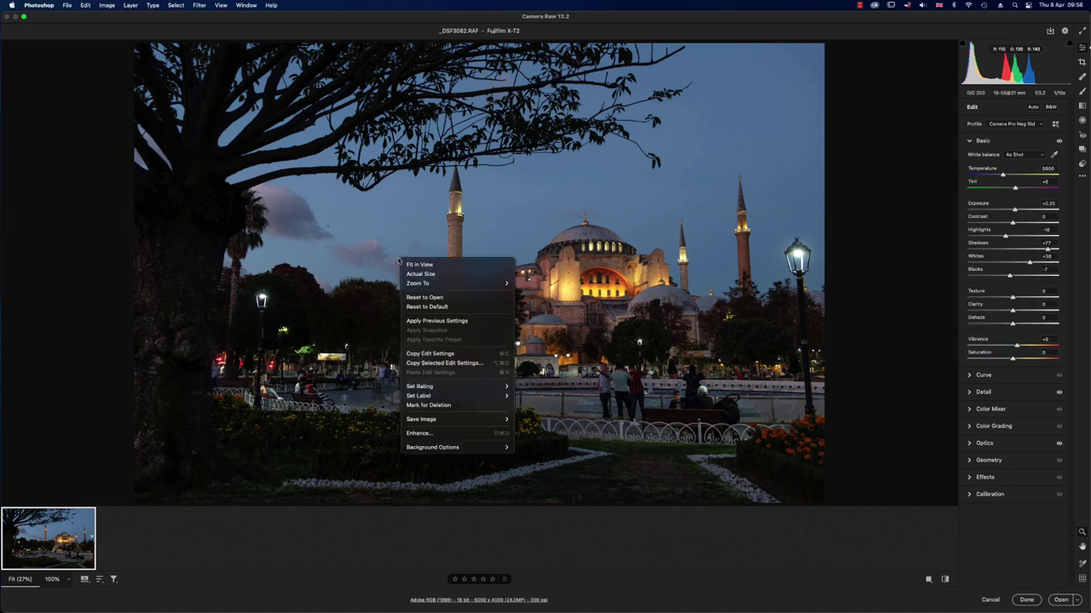
pyautogui.click(468, 434)
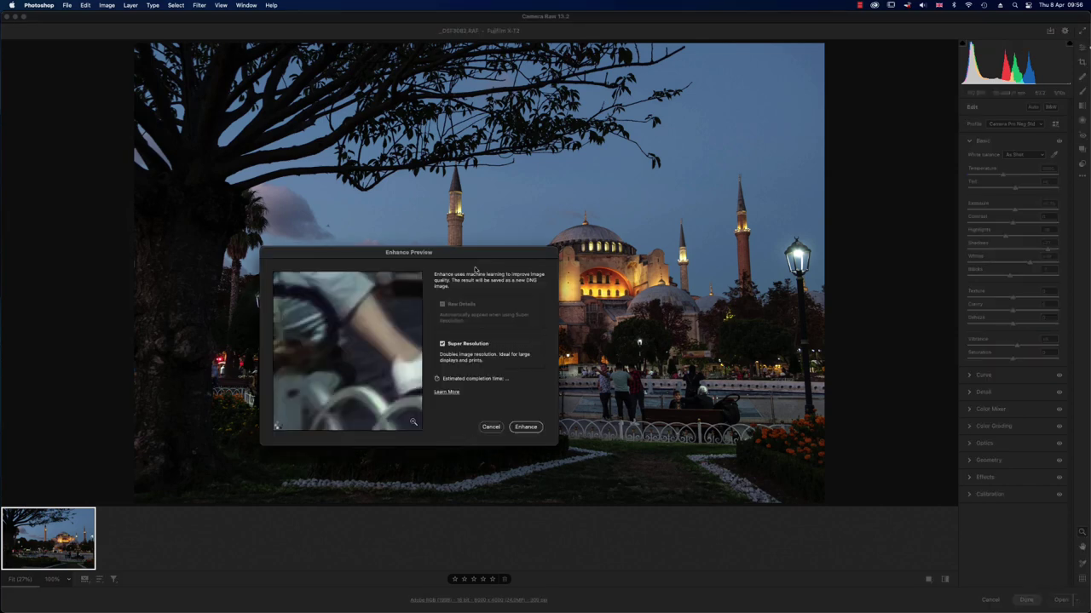
pyautogui.moveTo(477, 254); pyautogui.dragTo(560, 174)
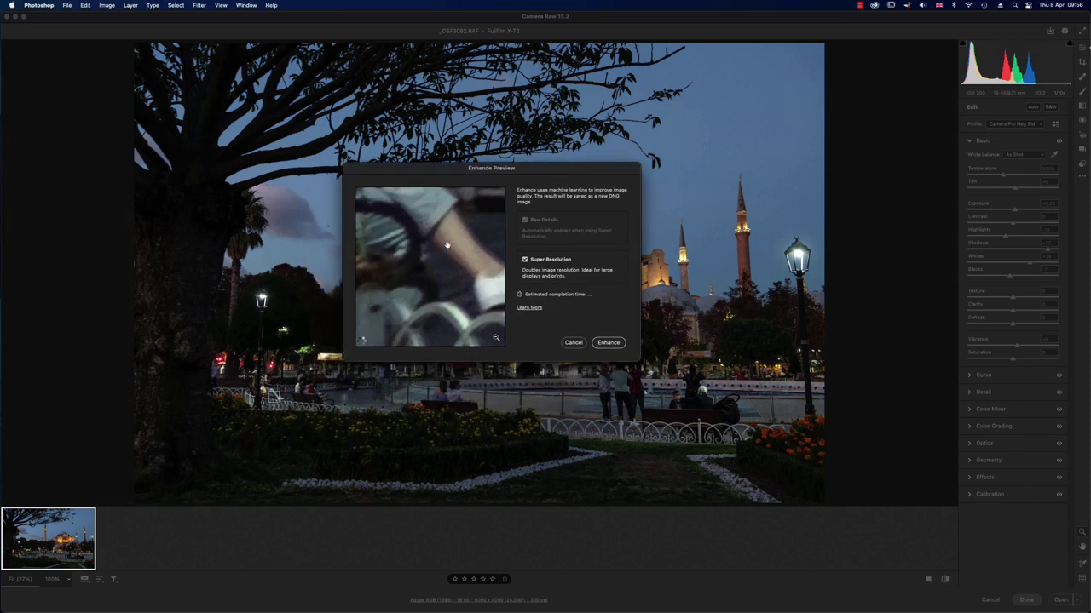
pyautogui.moveTo(448, 244); pyautogui.dragTo(465, 330)
pyautogui.moveTo(401, 248); pyautogui.dragTo(385, 270)
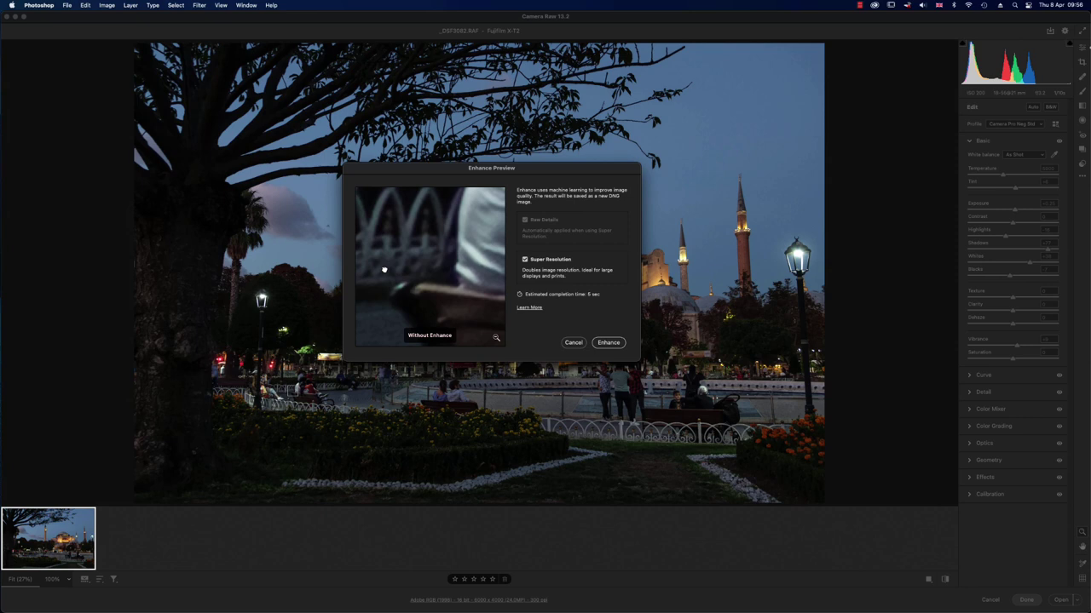
pyautogui.moveTo(394, 270); pyautogui.dragTo(397, 270)
pyautogui.moveTo(479, 229); pyautogui.dragTo(407, 271)
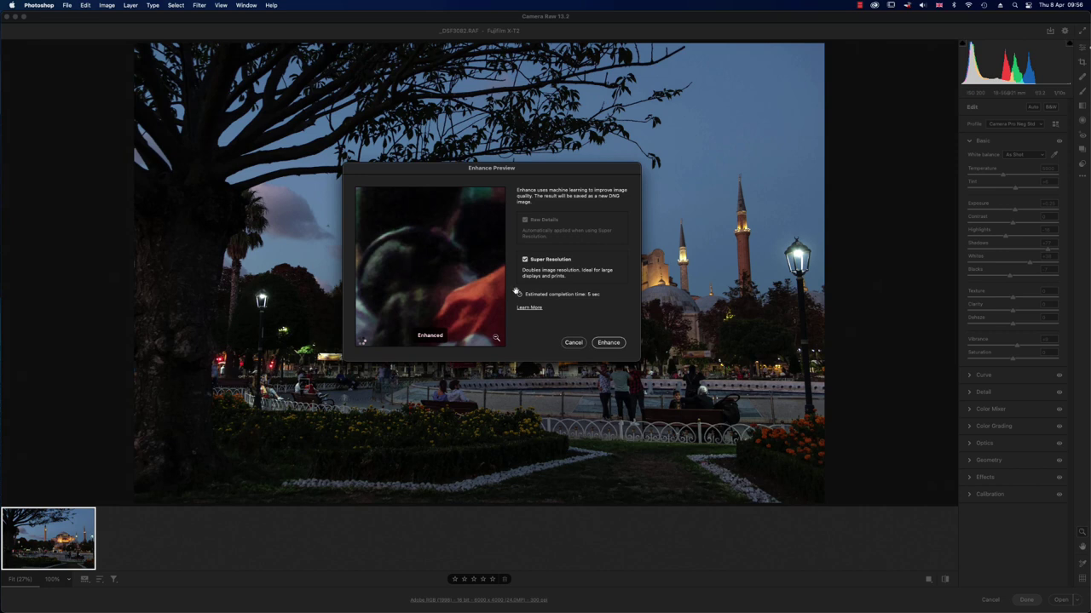
pyautogui.click(608, 343)
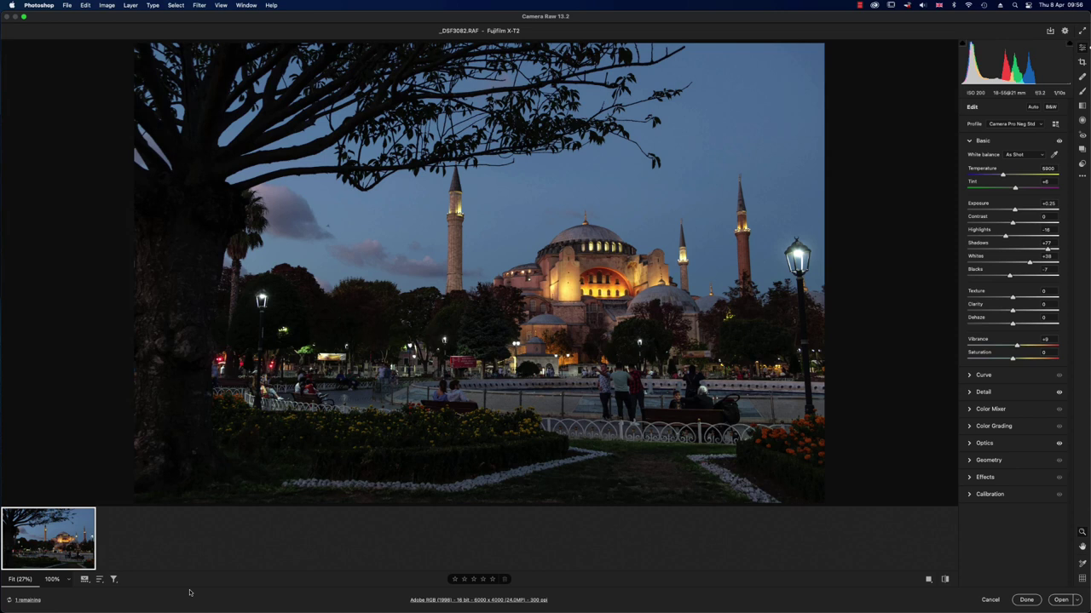
# - Check the enhanced DNG's save status and dismiss it once processing completes
pyautogui.click(28, 600)
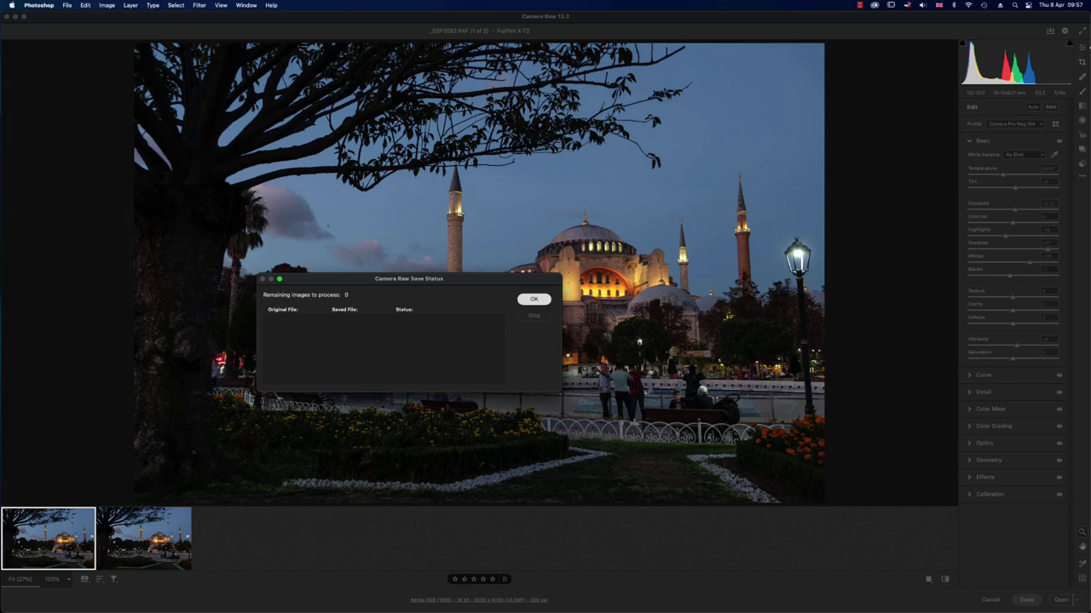
pyautogui.click(535, 300)
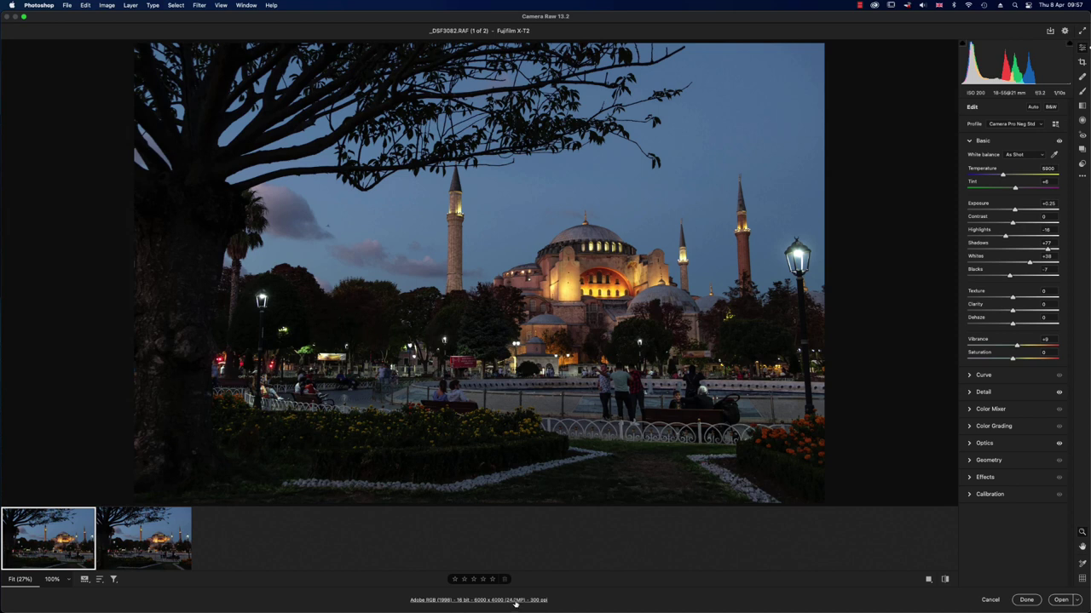
# - Flip between the enhanced DNG and the original RAF thumbnails to compare them
pyautogui.click(142, 545)
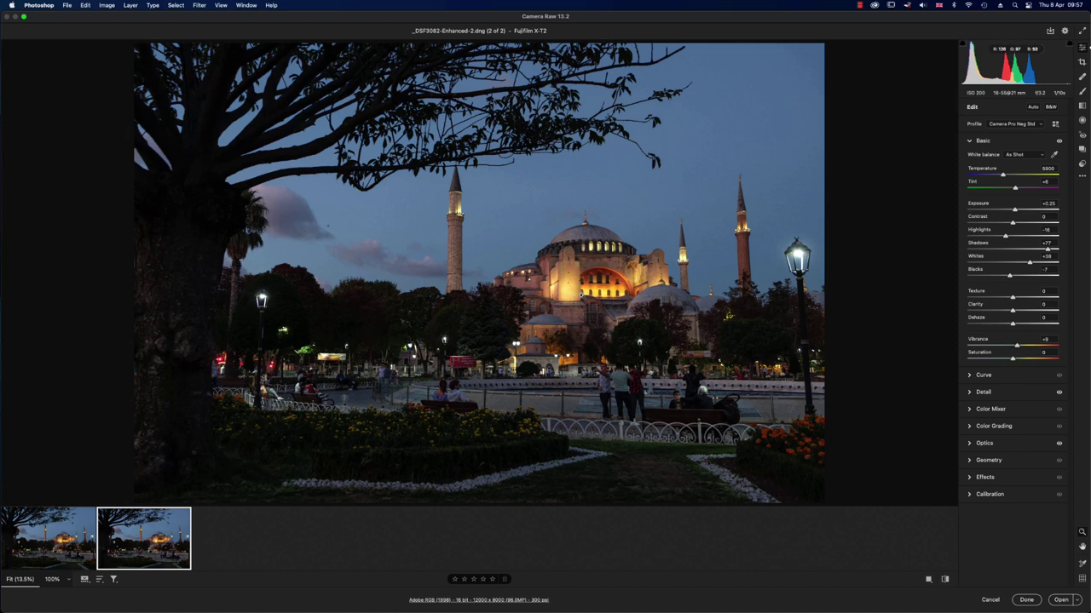
pyautogui.click(50, 527)
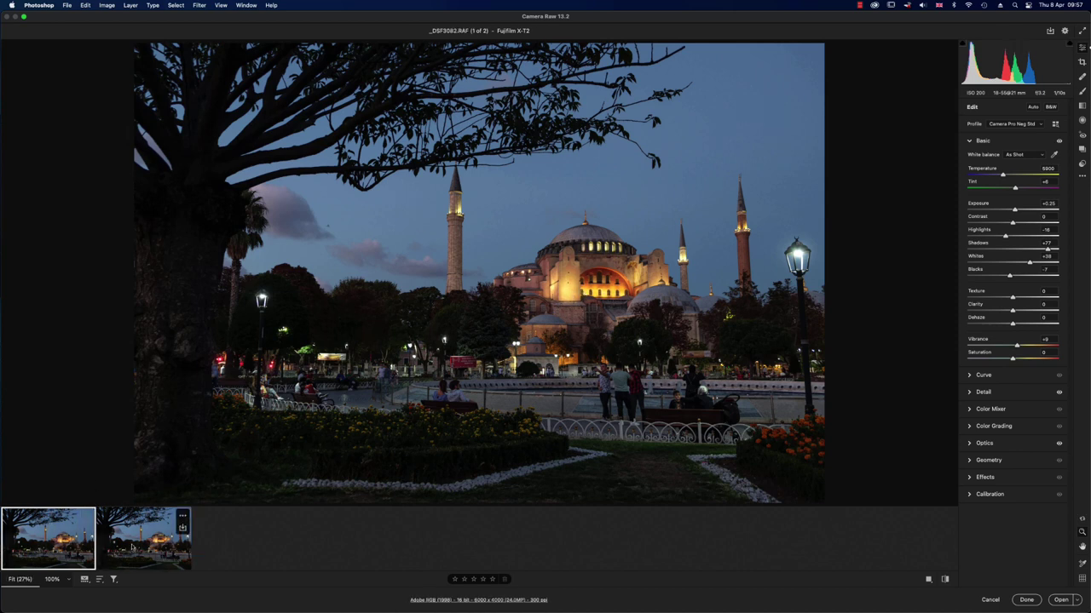
pyautogui.click(143, 539)
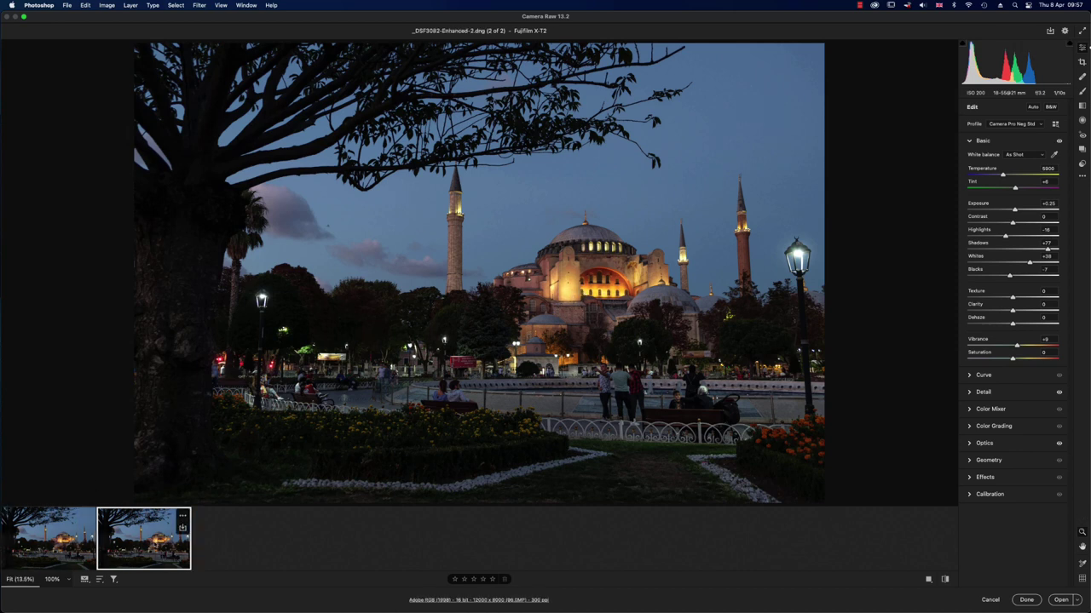
pyautogui.click(71, 543)
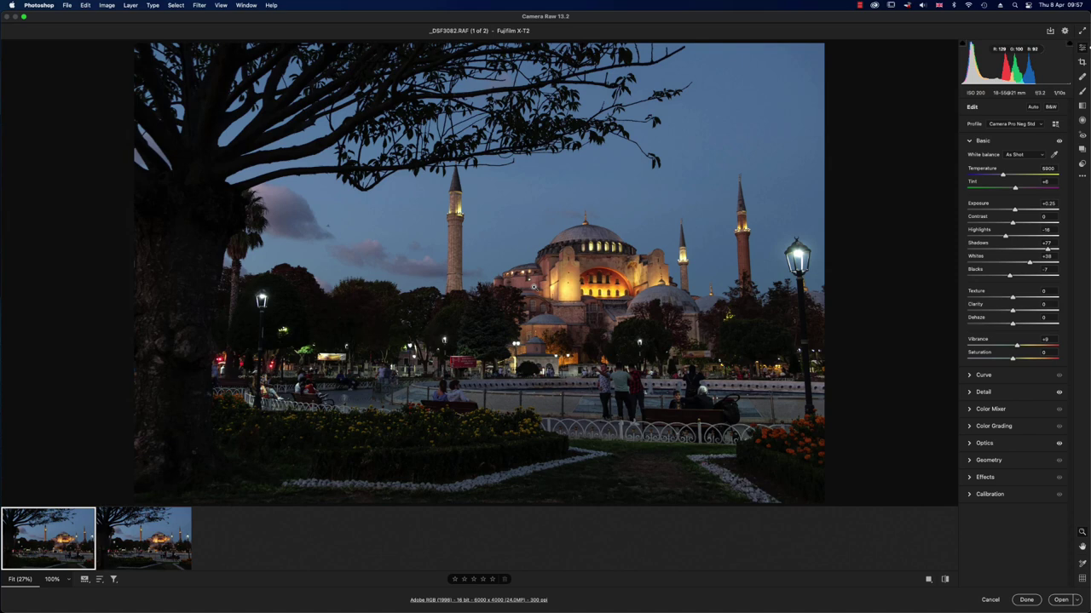
# - View the original's mosque facade at 100% and scroll around it
pyautogui.click(533, 287)
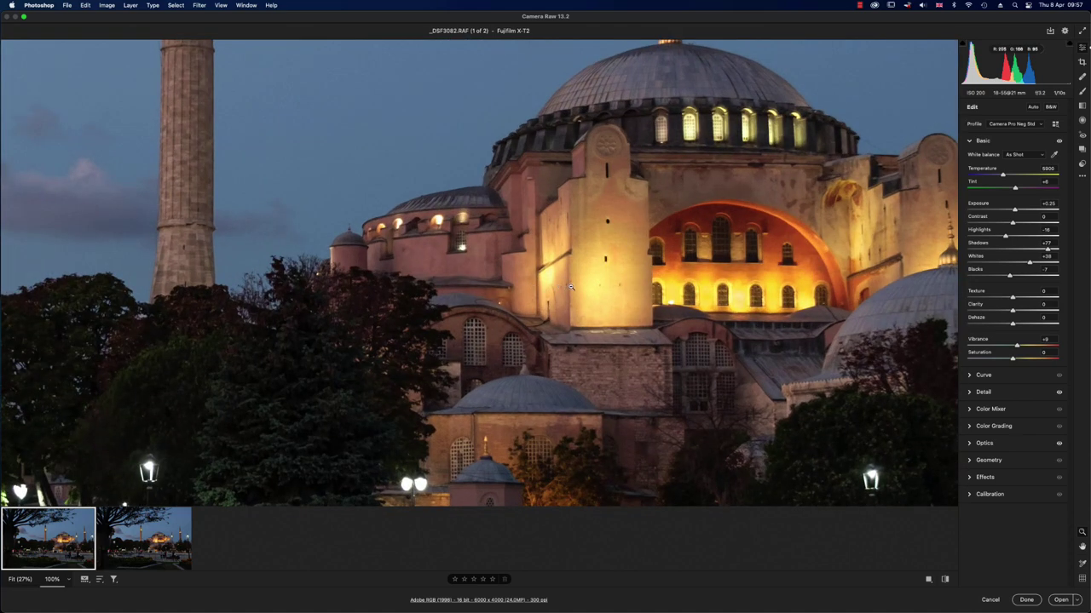
pyautogui.scroll(-5, 641, 339)
pyautogui.hscroll(5, 641, 339)
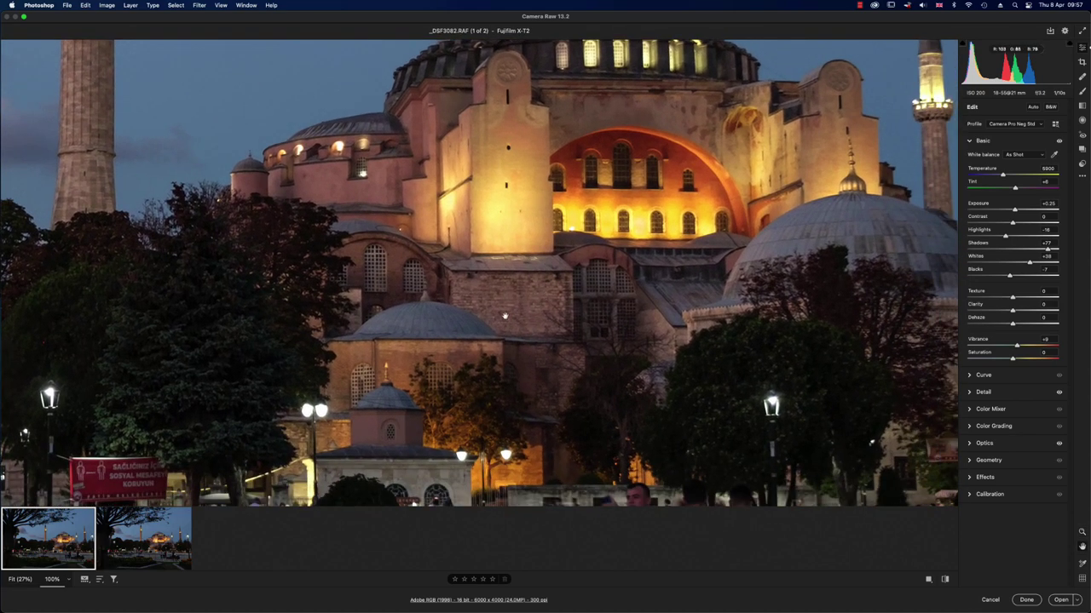
pyautogui.hscroll(-5, 504, 317)
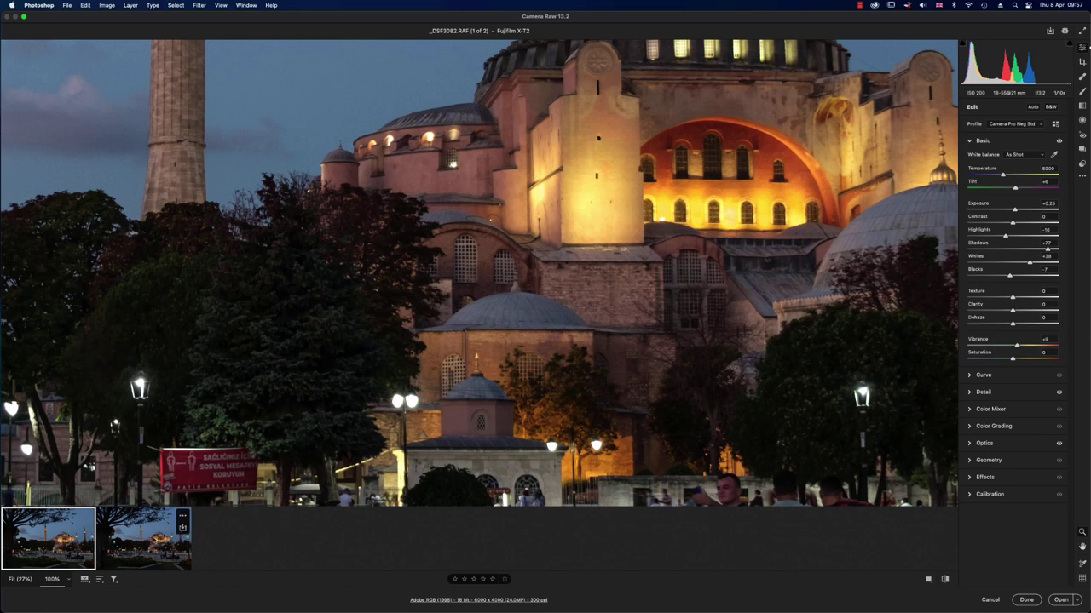
pyautogui.click(143, 538)
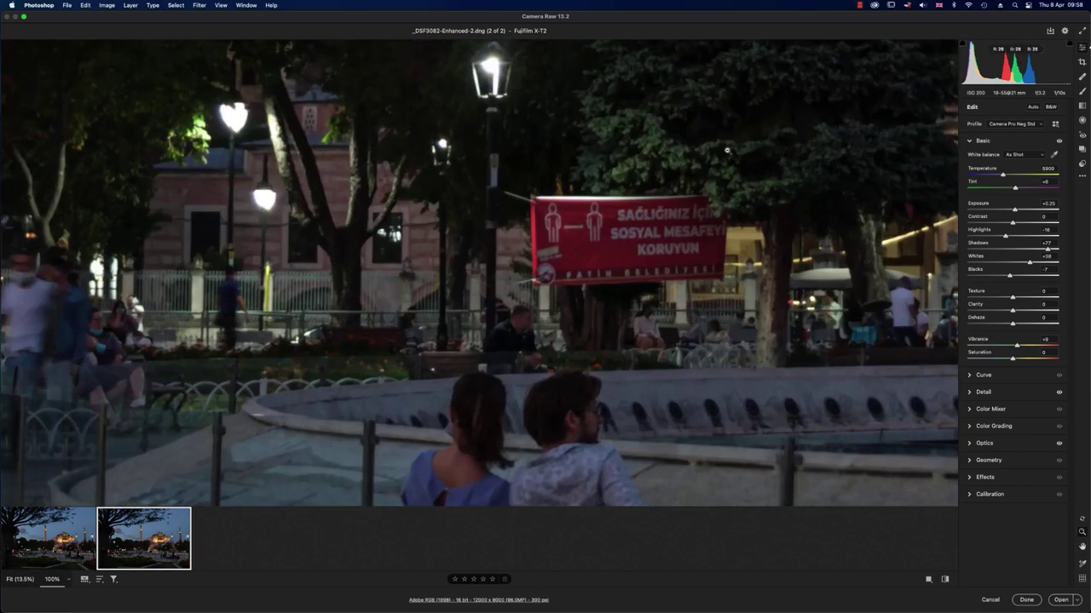
pyautogui.scroll(5, 597, 255)
pyautogui.hscroll(10, 597, 255)
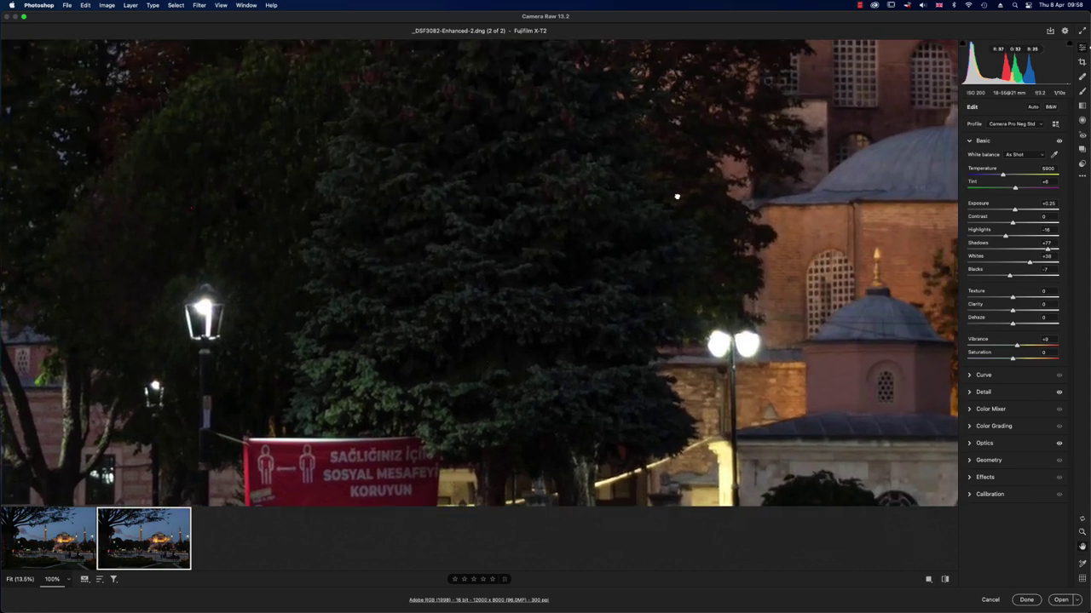
pyautogui.scroll(4, 511, 290)
pyautogui.hscroll(5, 511, 290)
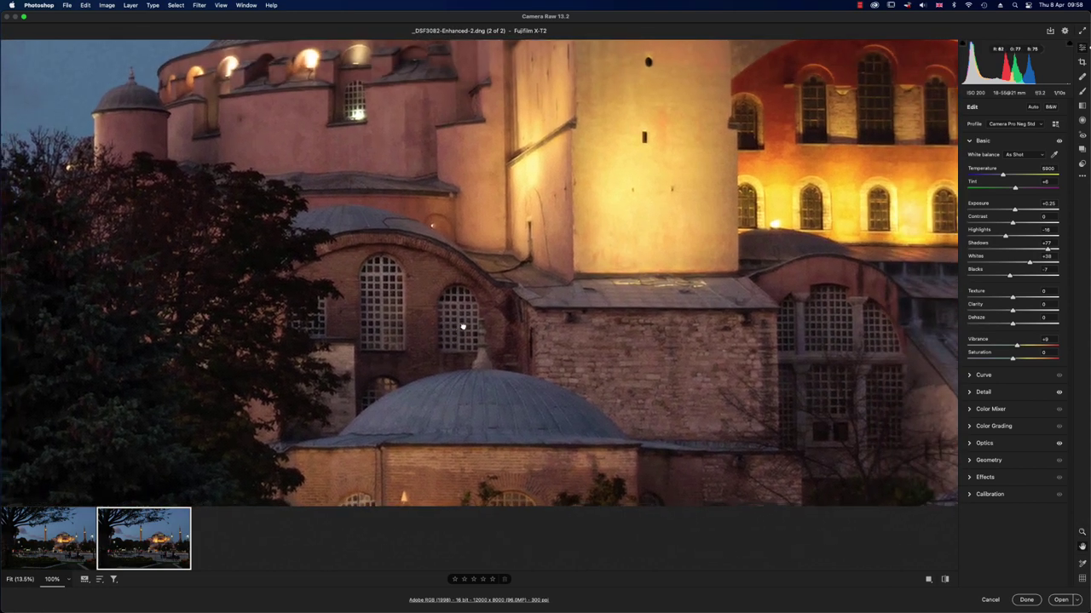
pyautogui.press('z')
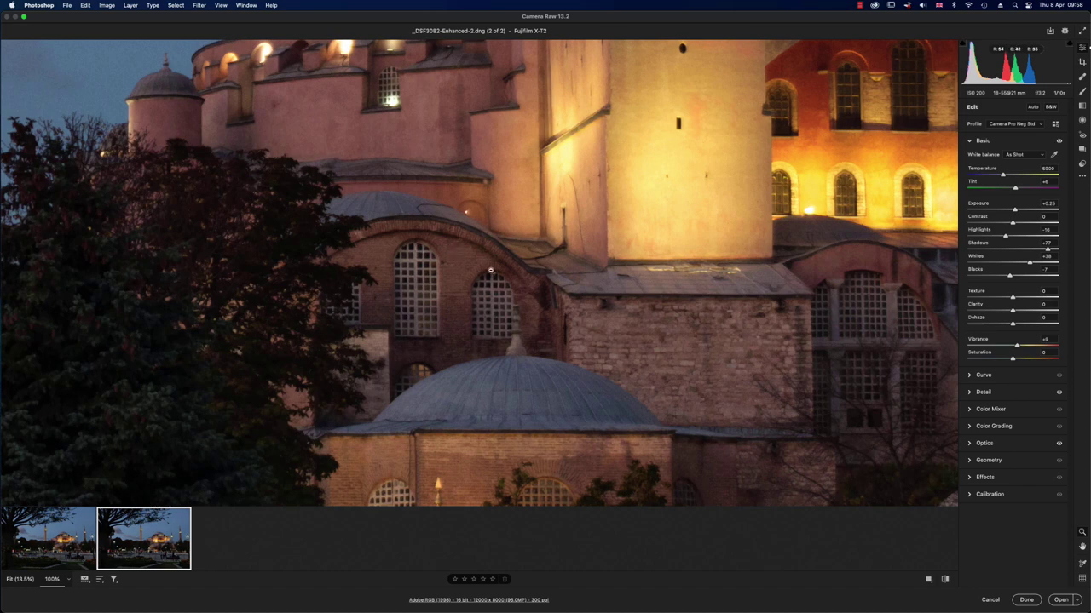
pyautogui.press('h')
pyautogui.moveTo(771, 120); pyautogui.dragTo(397, 374)
pyautogui.moveTo(758, 176); pyautogui.dragTo(672, 274)
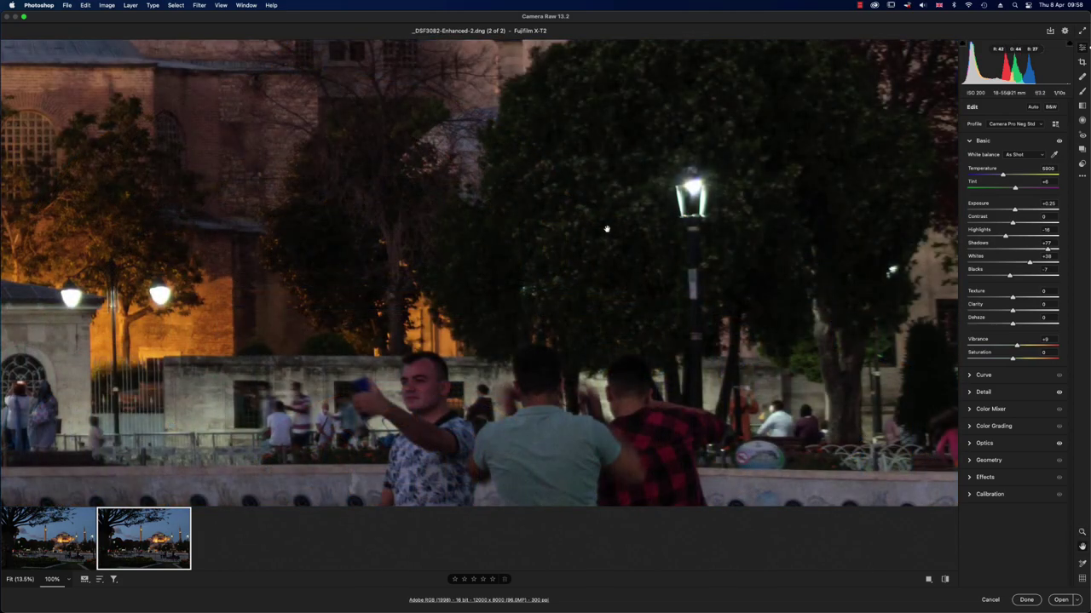
pyautogui.moveTo(521, 281); pyautogui.dragTo(685, 175)
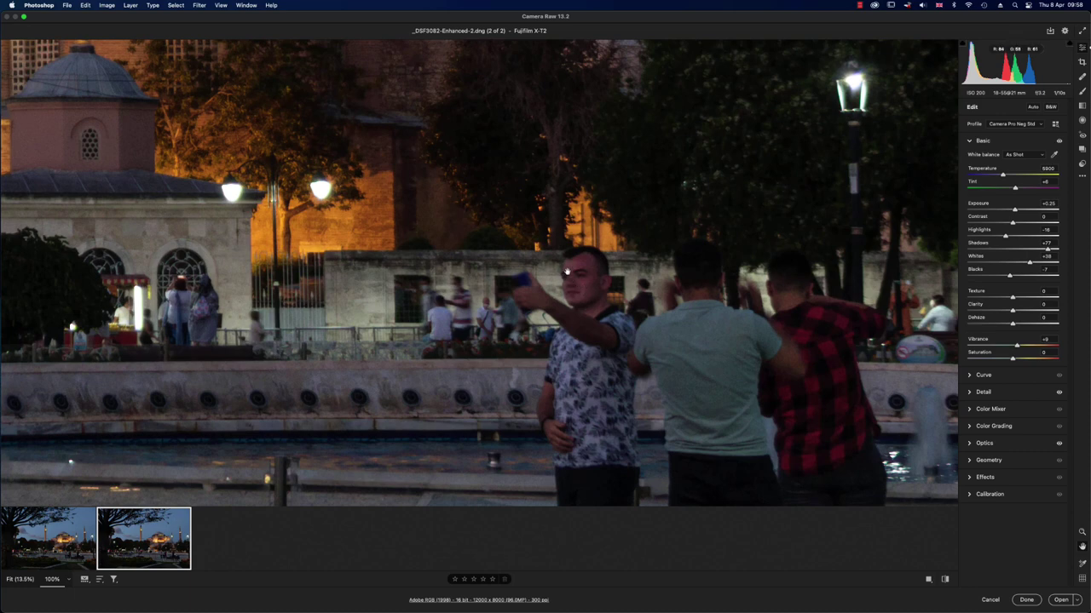
pyautogui.moveTo(671, 364); pyautogui.dragTo(608, 319)
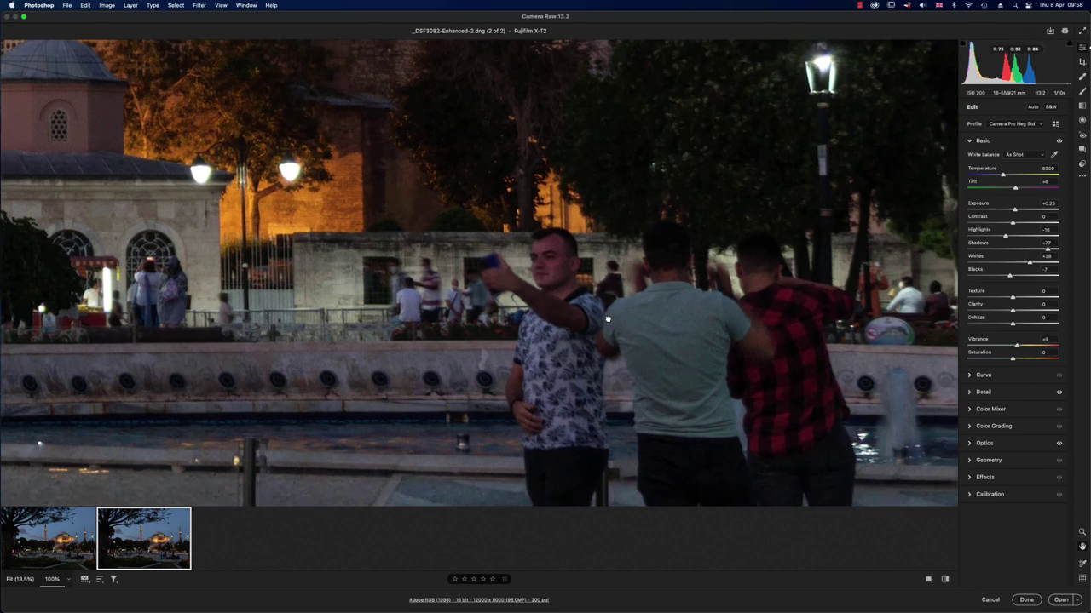
pyautogui.hscroll(5, 608, 319)
pyautogui.scroll(-3, 607, 318)
pyautogui.hscroll(6, 596, 327)
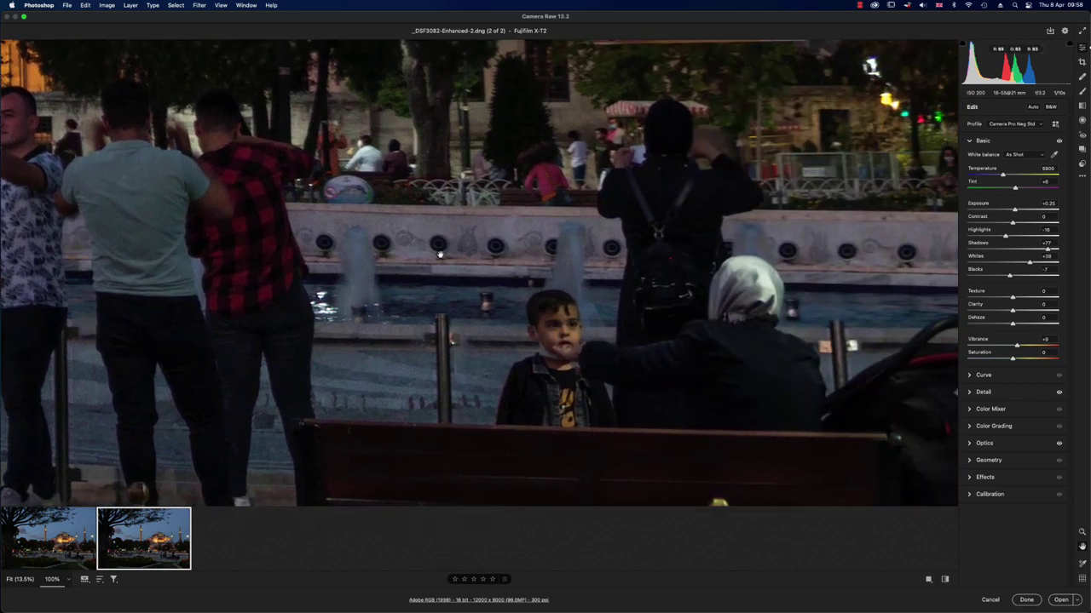
pyautogui.hscroll(-3, 511, 273)
pyautogui.scroll(2, 511, 273)
pyautogui.hscroll(-10, 588, 301)
pyautogui.scroll(2, 588, 301)
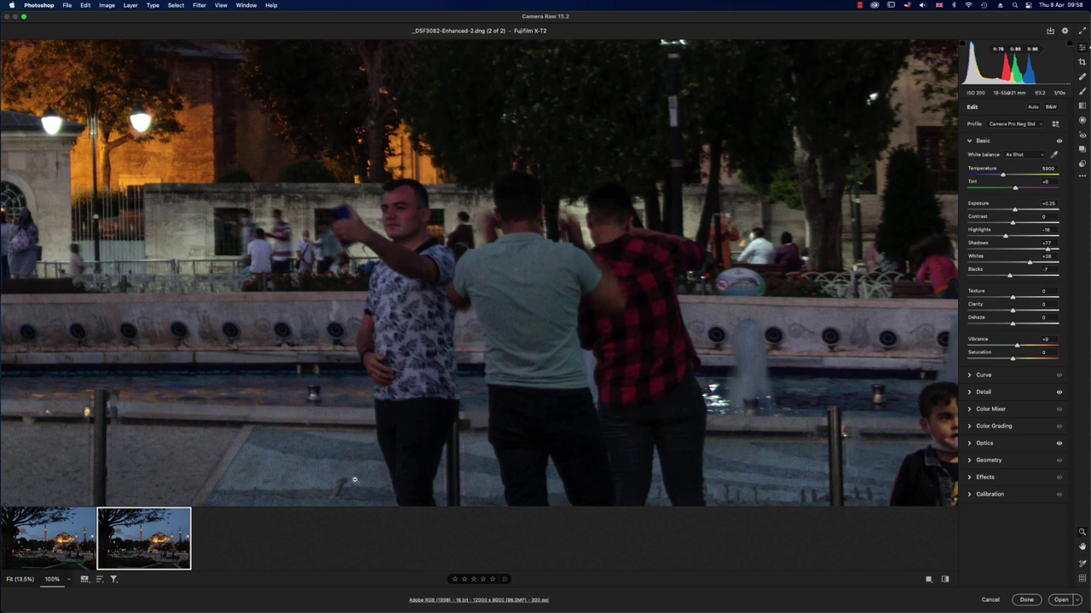
# - Return to the original RAF and pan around it with the Hand tool
pyautogui.click(35, 544)
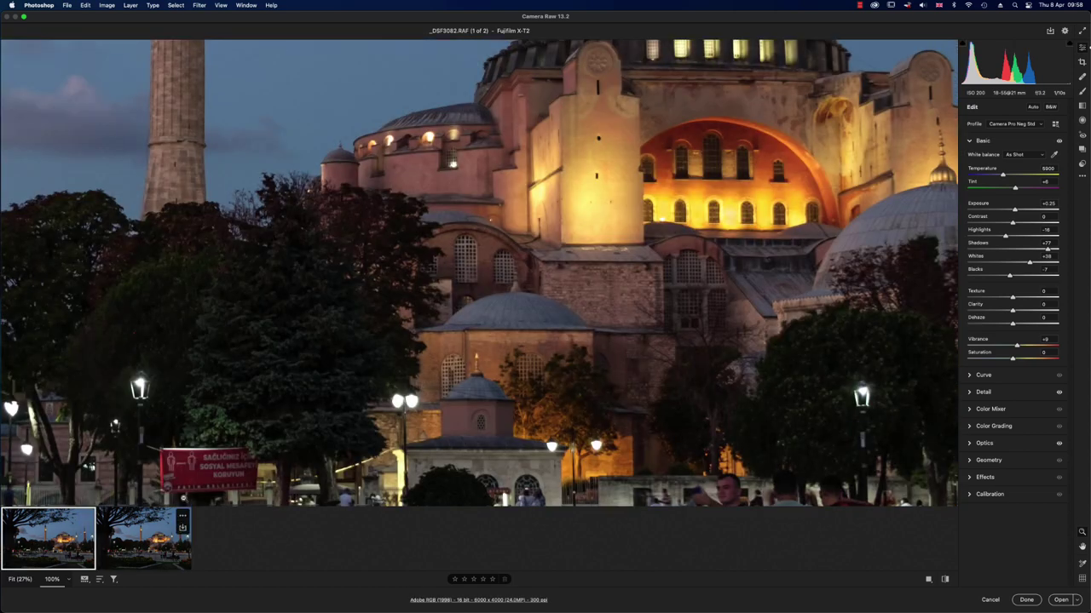
pyautogui.press('h')
pyautogui.scroll(-8, 705, 432)
pyautogui.hscroll(6, 706, 433)
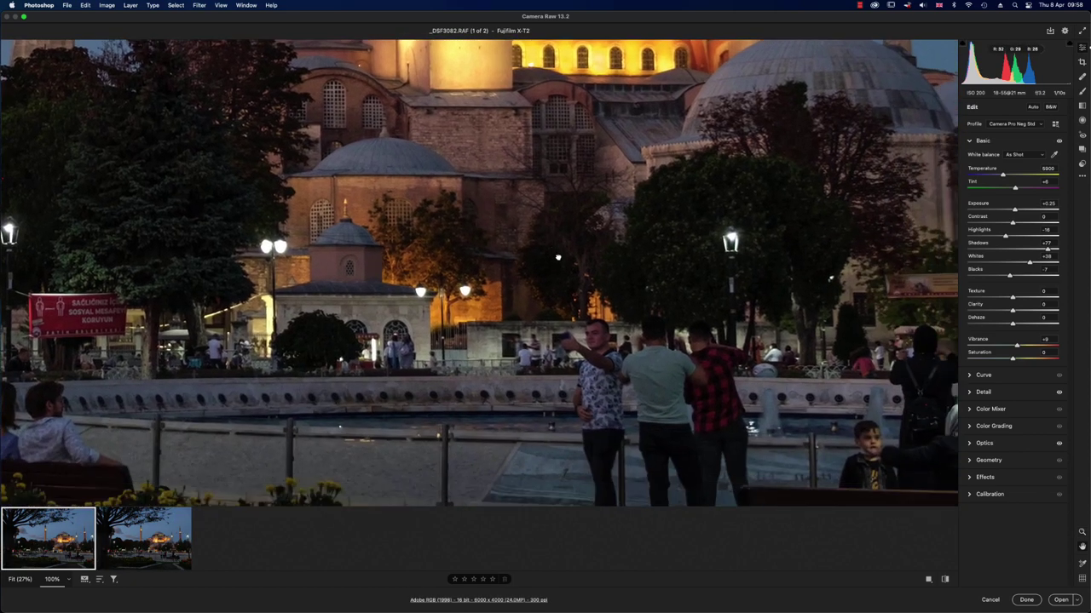
pyautogui.scroll(-1, 520, 297)
pyautogui.hscroll(1, 520, 297)
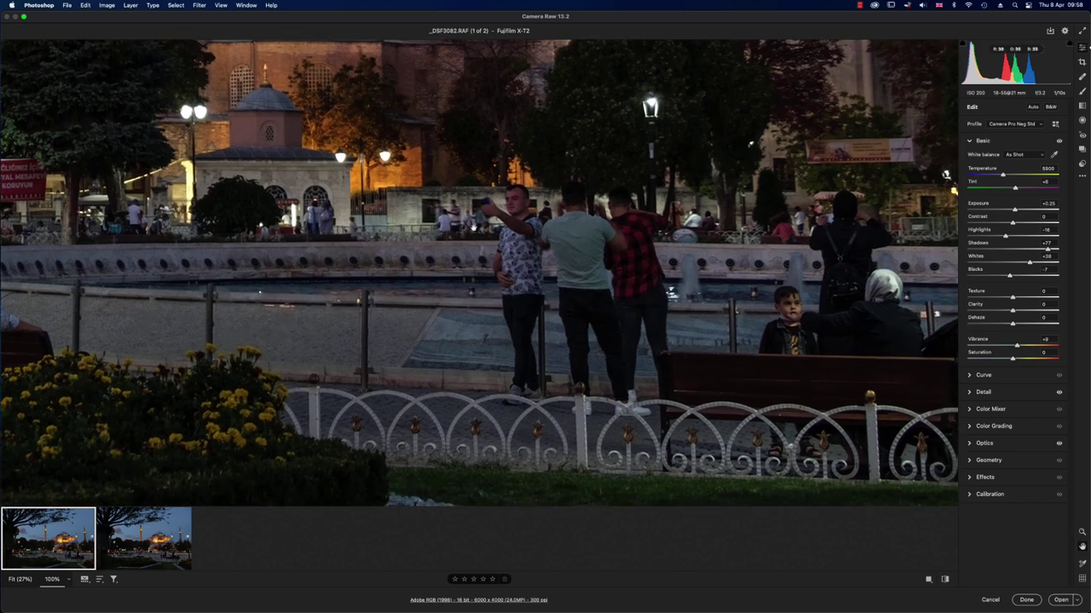
# - Zoom the original to 300% and pan across the people by the fountain
pyautogui.click(68, 580)
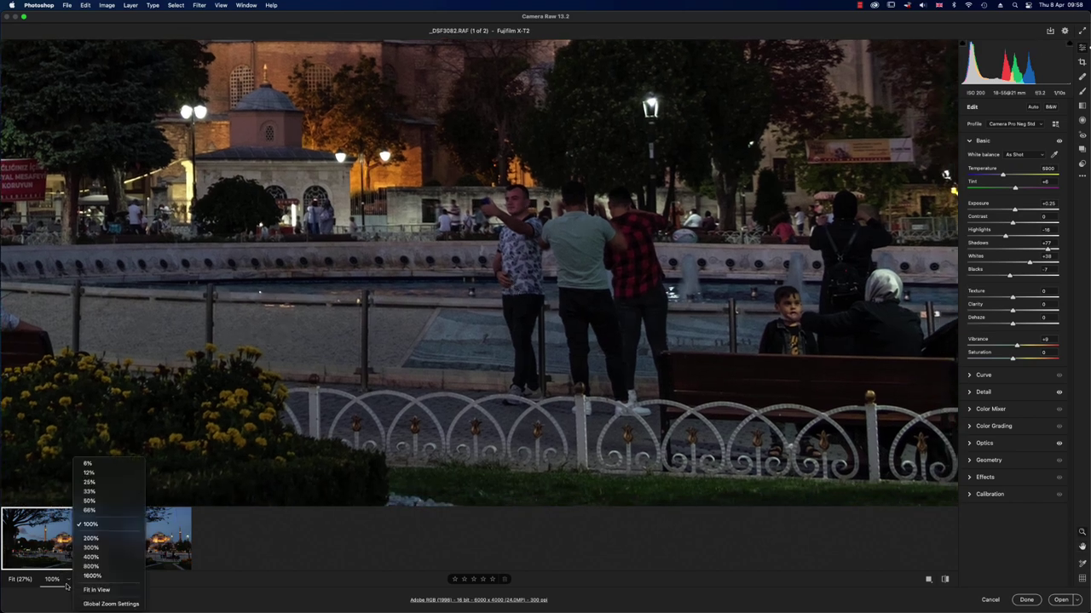
pyautogui.click(90, 547)
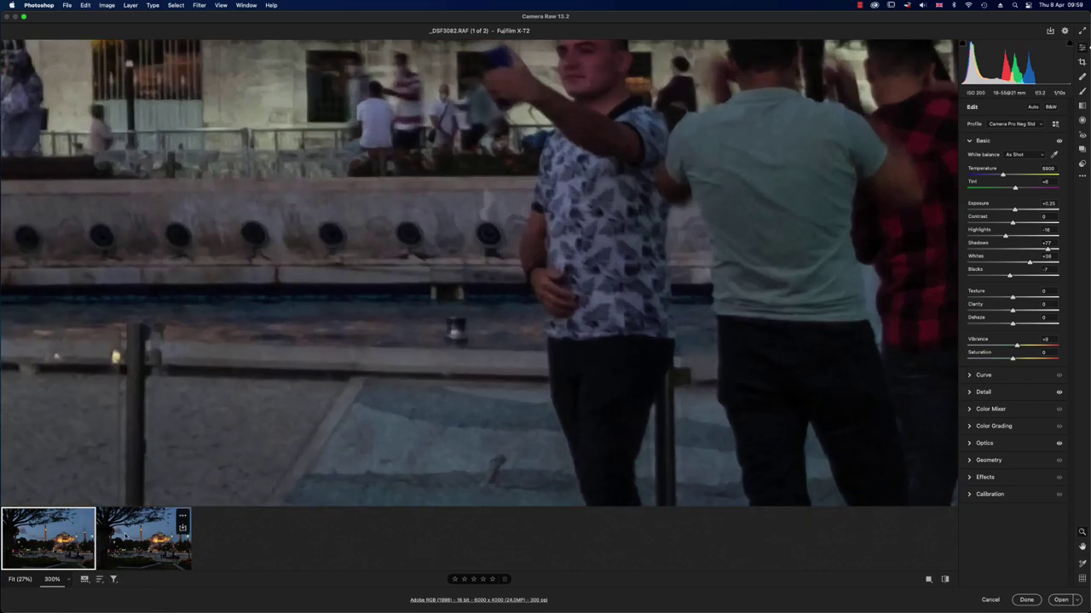
pyautogui.moveTo(588, 217); pyautogui.dragTo(493, 374)
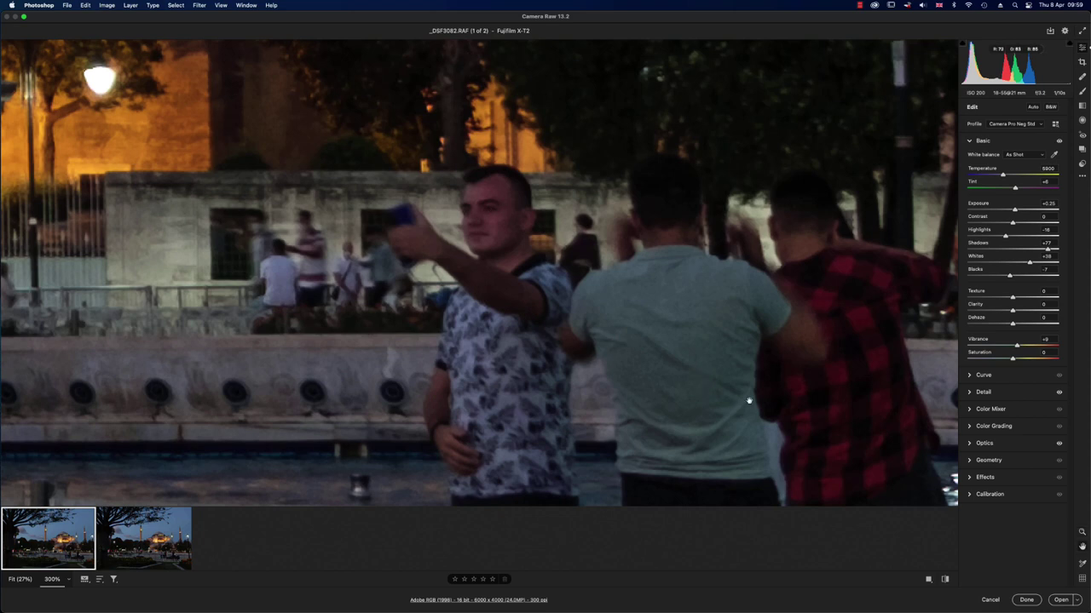
pyautogui.scroll(-5, 749, 401)
pyautogui.hscroll(8, 749, 401)
pyautogui.hscroll(5, 501, 208)
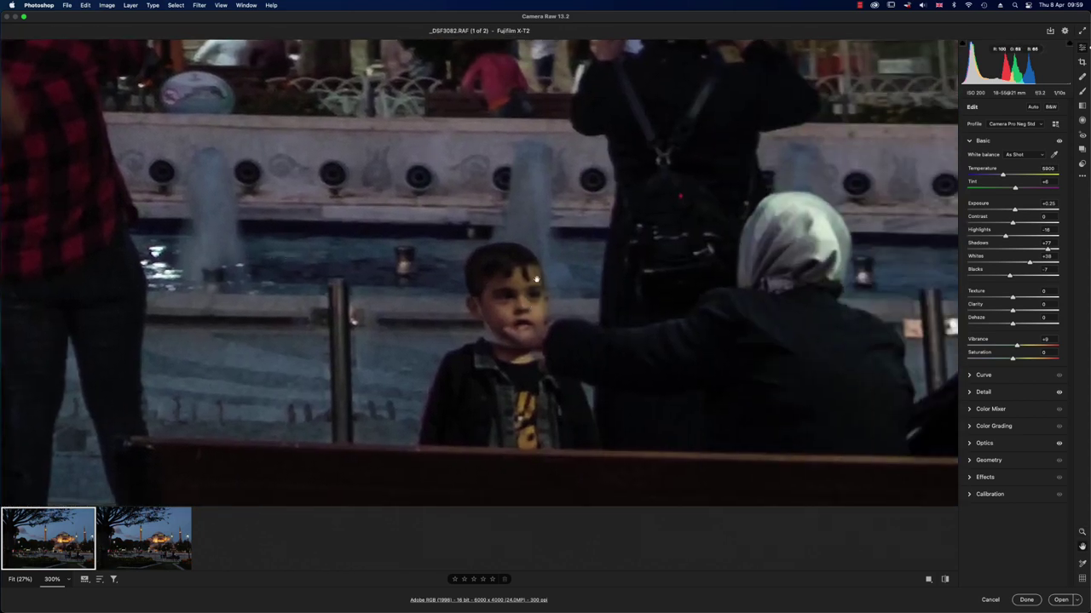
# - Open the enhanced DNG and pan to the people beside the fountain
pyautogui.moveTo(188, 521)
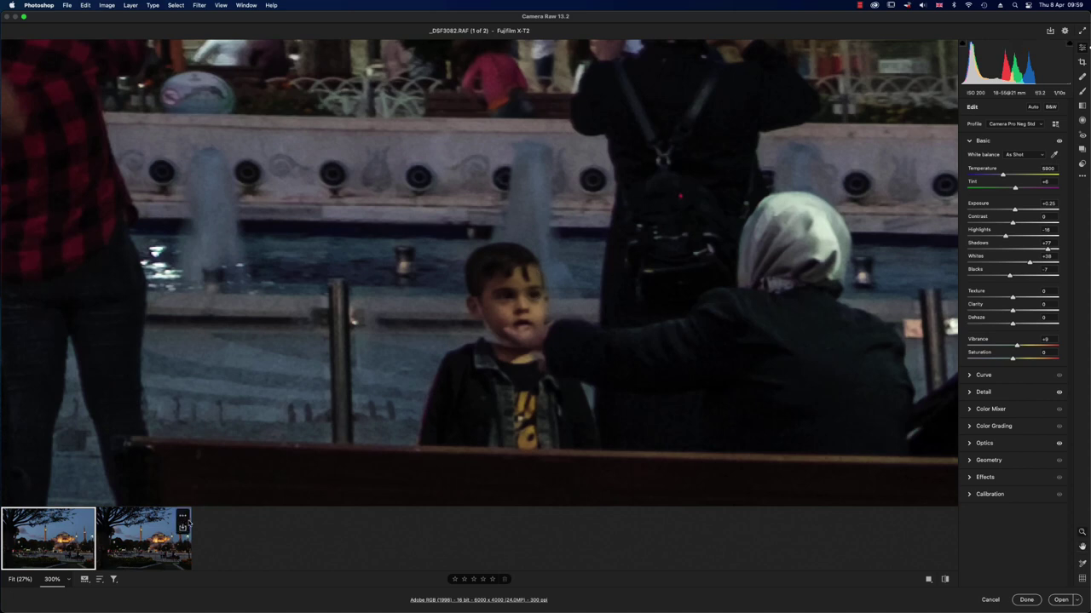
pyautogui.click(146, 533)
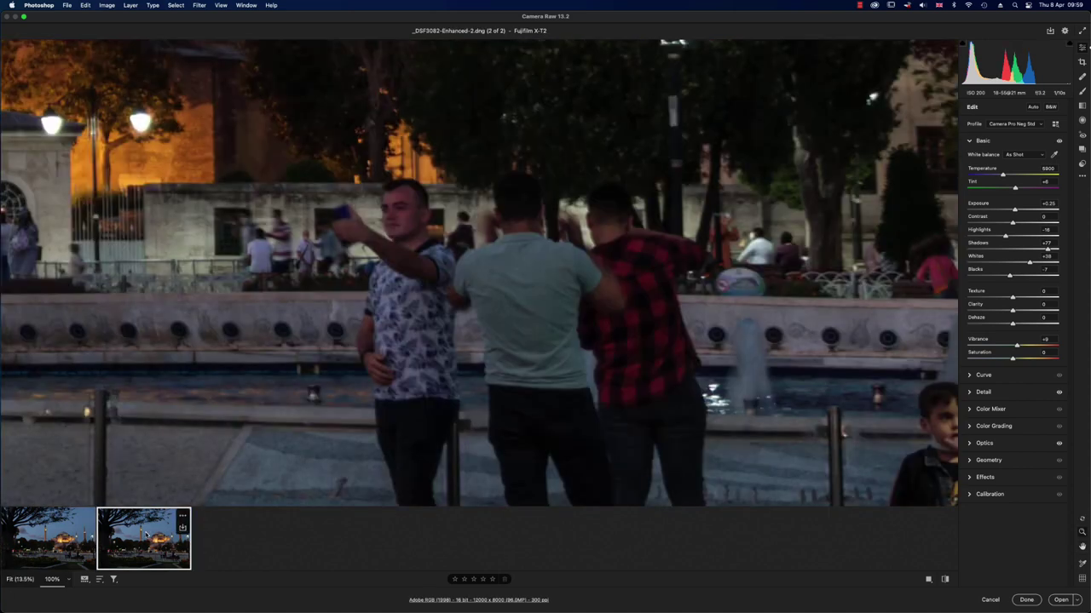
pyautogui.moveTo(713, 389); pyautogui.dragTo(343, 276)
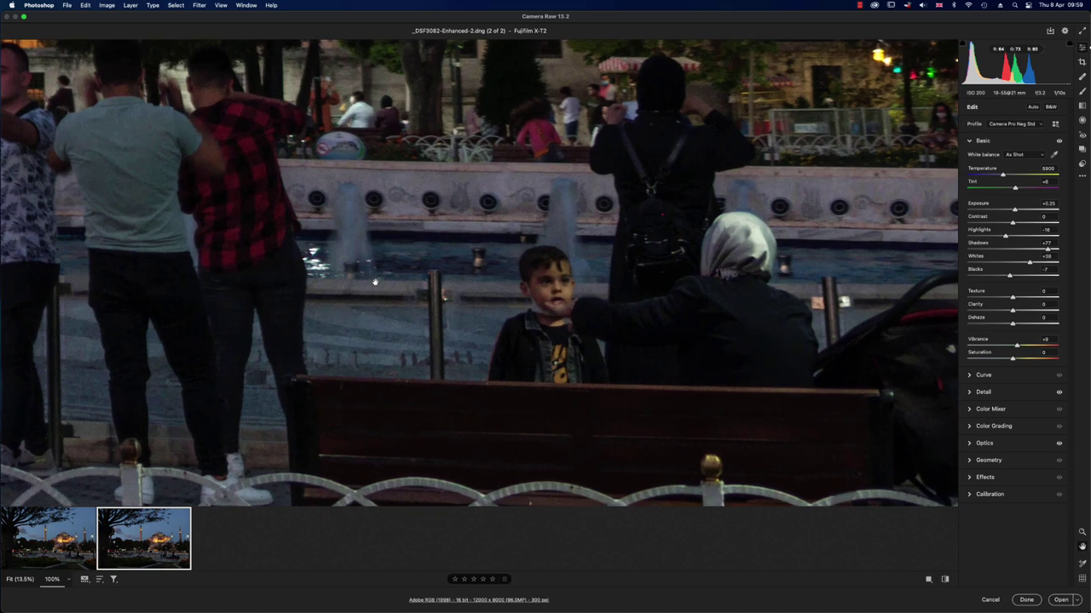
# - View the enhanced DNG at 200%, panning across the woman, fountain crowd and selfie-taking man
pyautogui.click(70, 581)
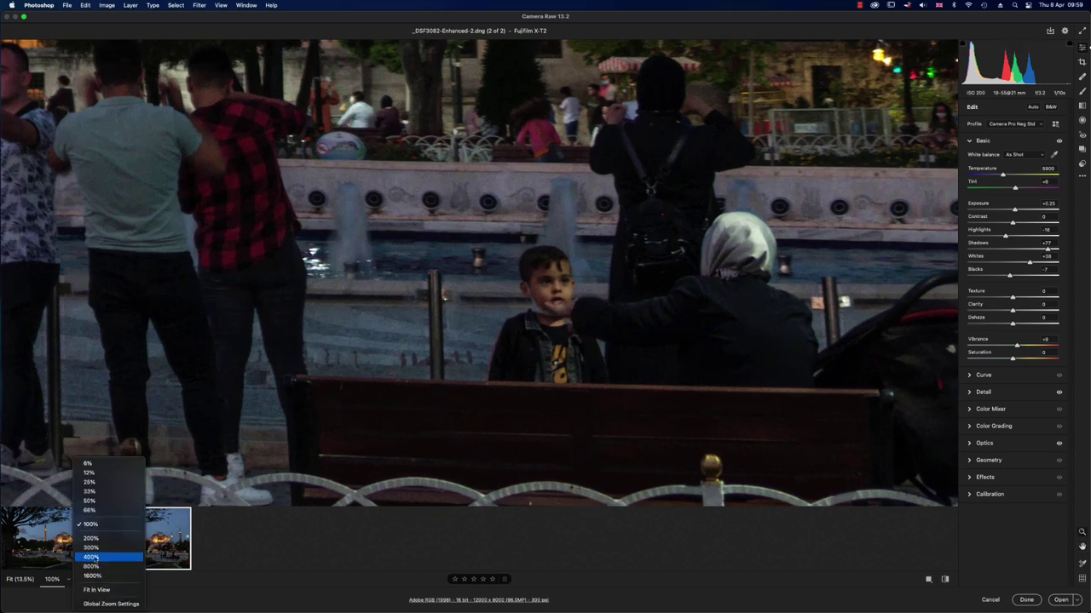
pyautogui.click(93, 539)
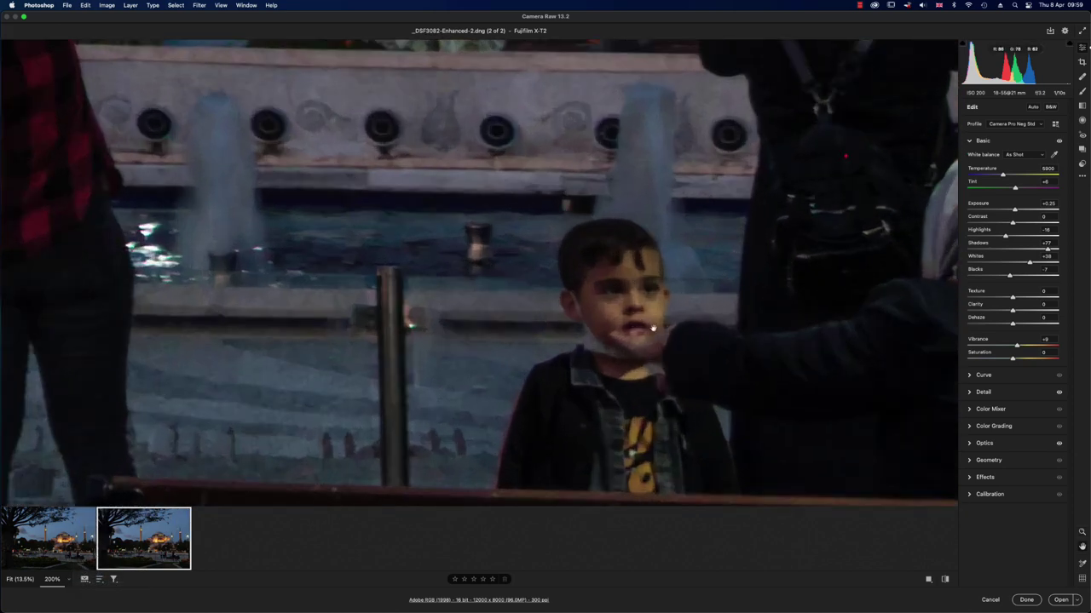
pyautogui.moveTo(684, 348); pyautogui.dragTo(537, 302)
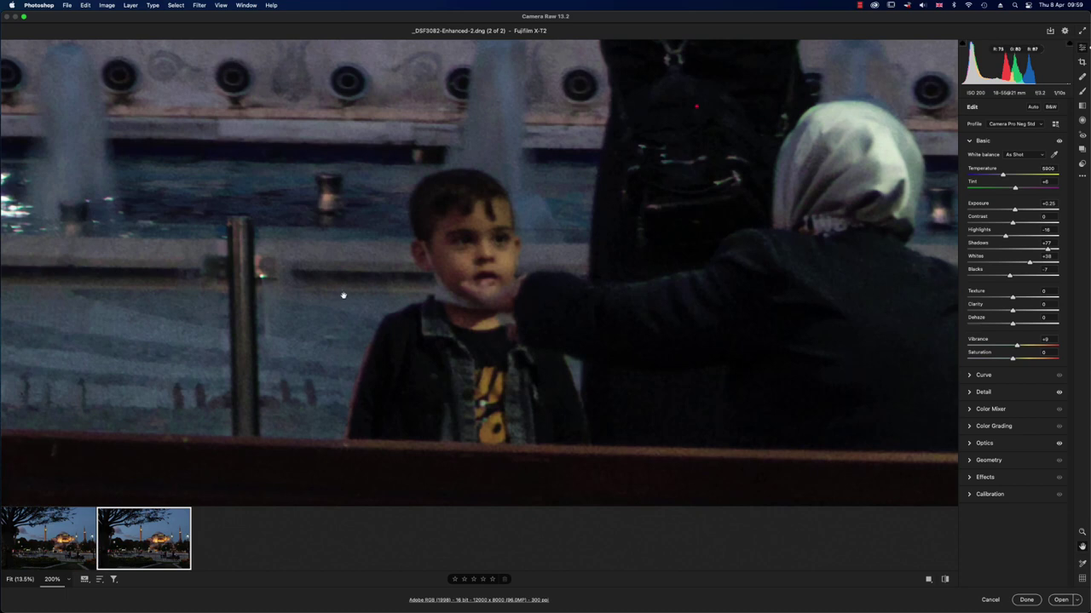
pyautogui.moveTo(343, 300); pyautogui.dragTo(653, 353)
pyautogui.moveTo(338, 206); pyautogui.dragTo(521, 356)
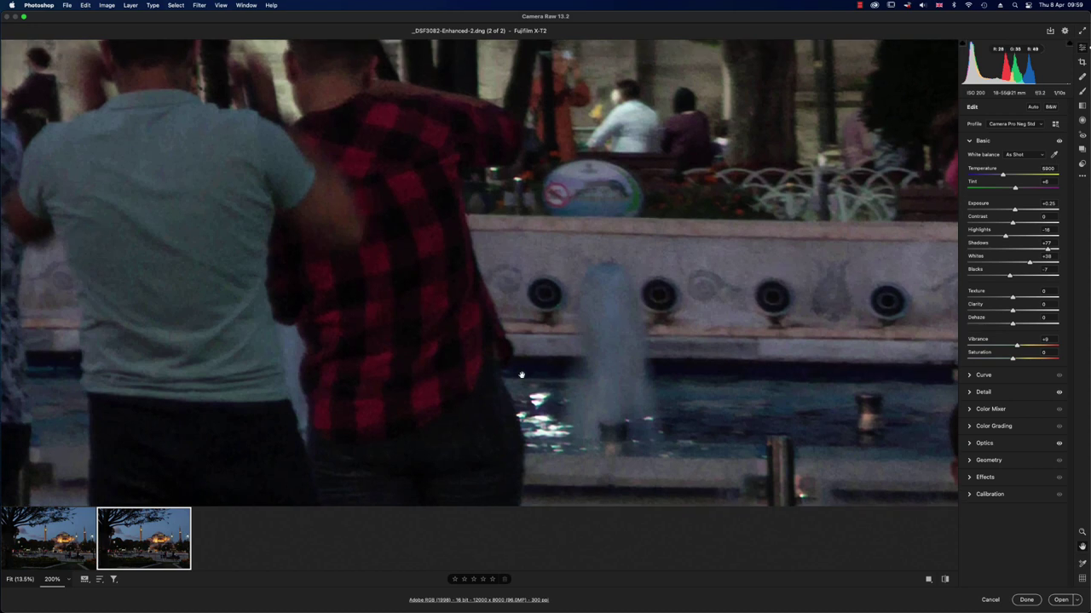
pyautogui.moveTo(235, 267); pyautogui.dragTo(694, 414)
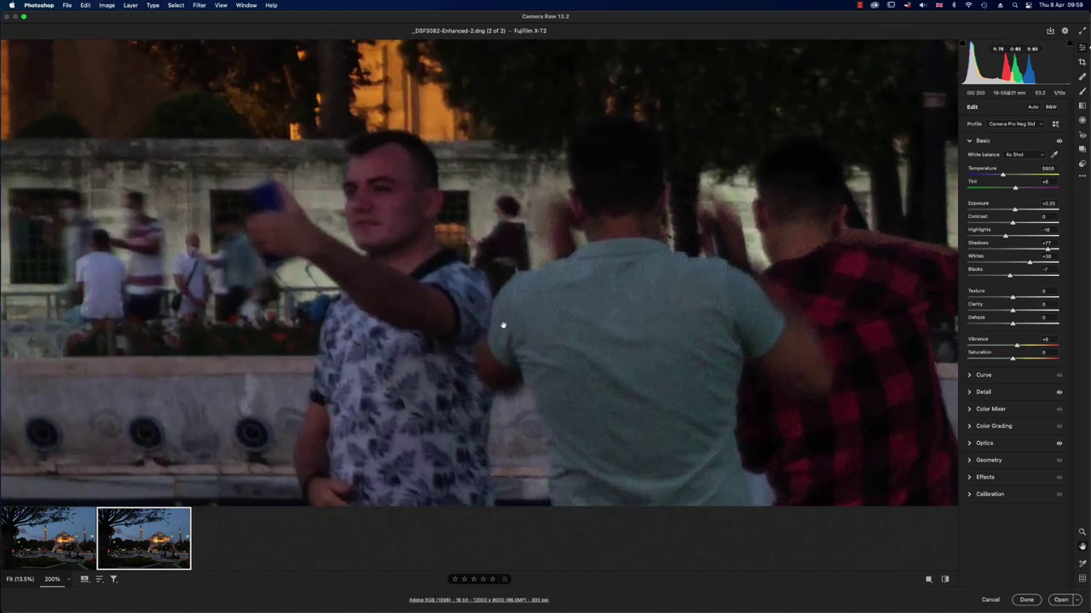
pyautogui.moveTo(457, 258); pyautogui.dragTo(538, 331)
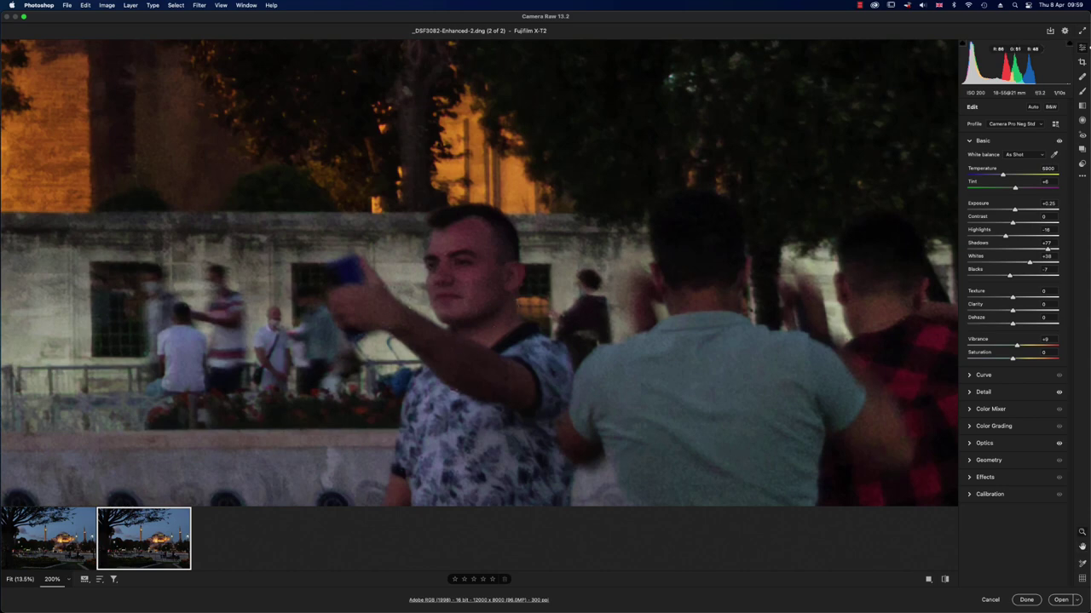
# - Fit the photo in view, then show the original RAF file at 100% zoom
pyautogui.click(460, 256)
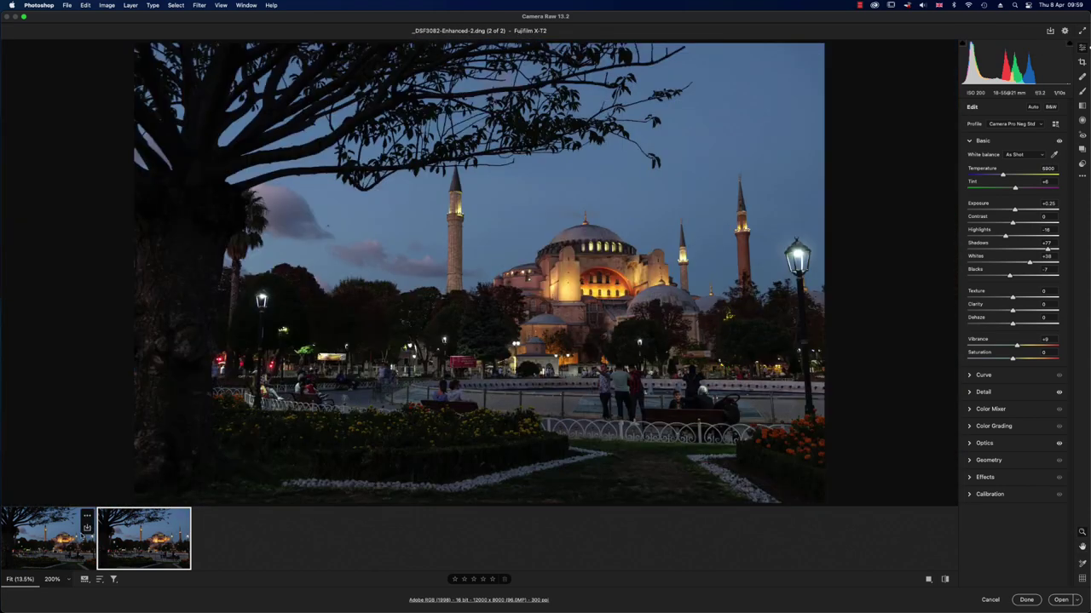
pyautogui.click(51, 545)
pyautogui.click(69, 581)
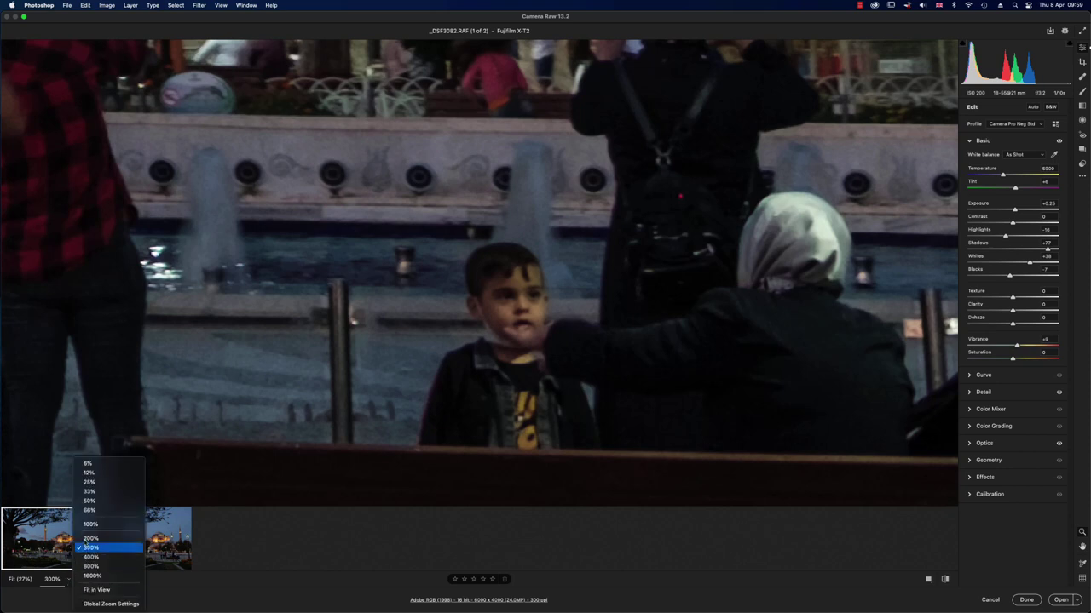
pyautogui.click(100, 529)
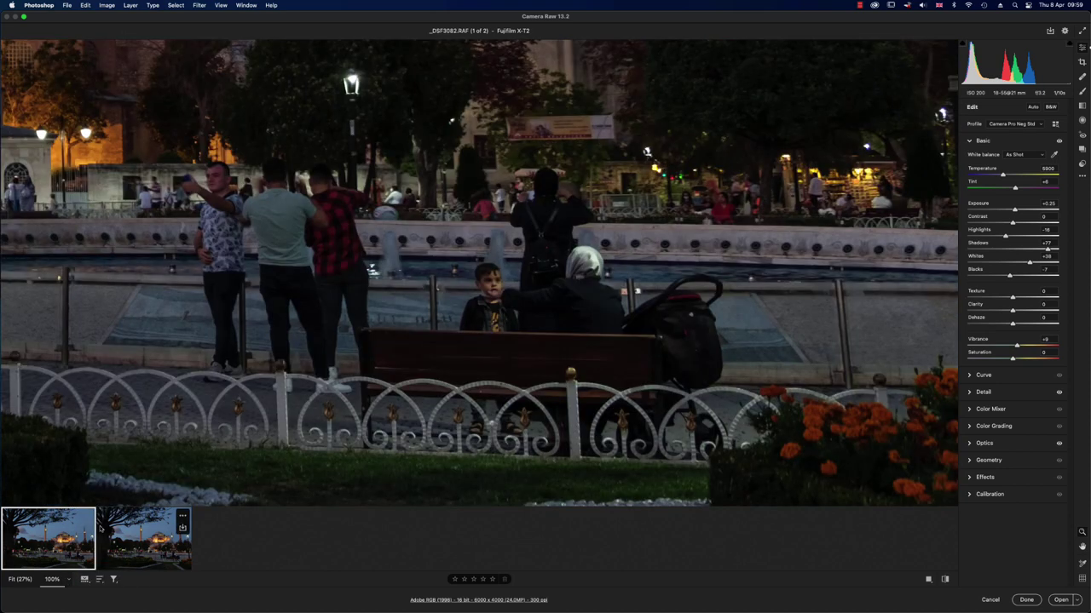
# - View the enhanced DNG at 100% on Hagia Sophia, then pan to the people and fountain
pyautogui.click(100, 529)
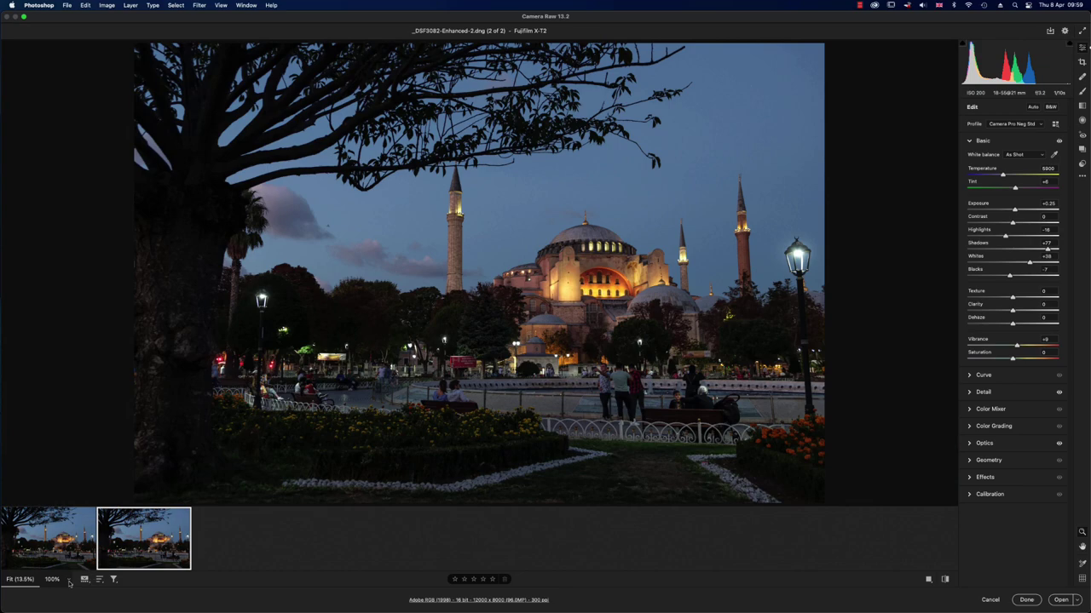
pyautogui.click(587, 319)
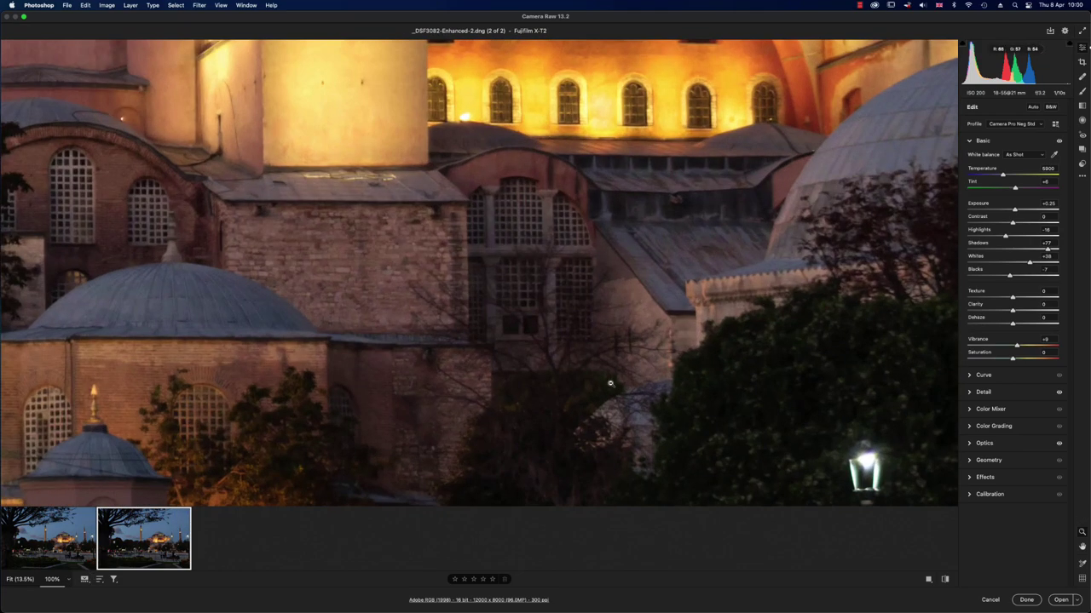
pyautogui.moveTo(676, 395); pyautogui.dragTo(487, 142)
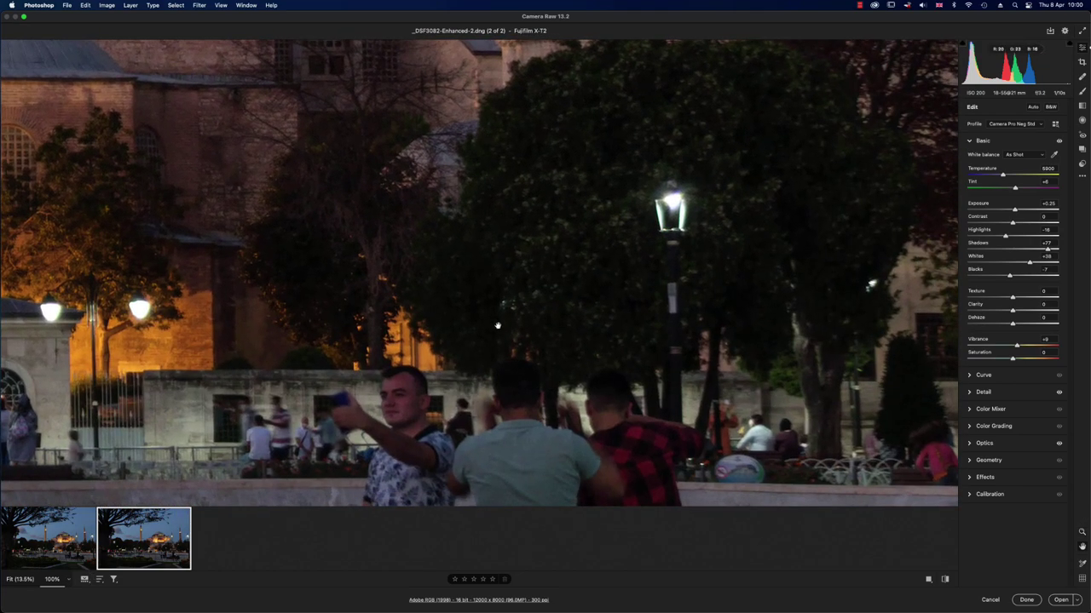
pyautogui.moveTo(498, 326); pyautogui.dragTo(489, 126)
pyautogui.hscroll(10, 491, 214)
pyautogui.scroll(-3, 491, 214)
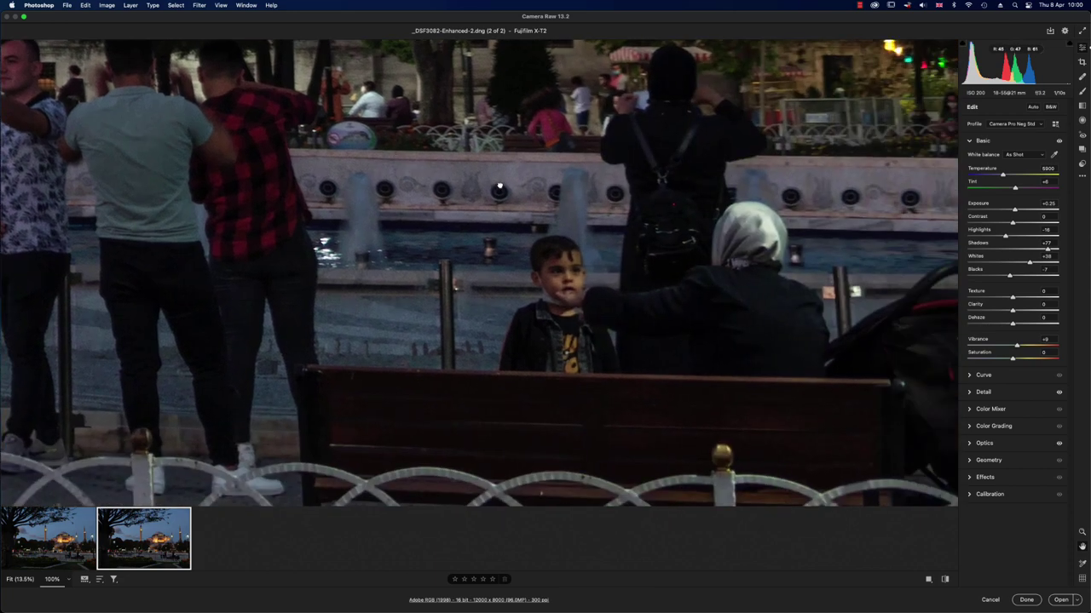
pyautogui.hscroll(3, 421, 239)
pyautogui.hscroll(3, 421, 240)
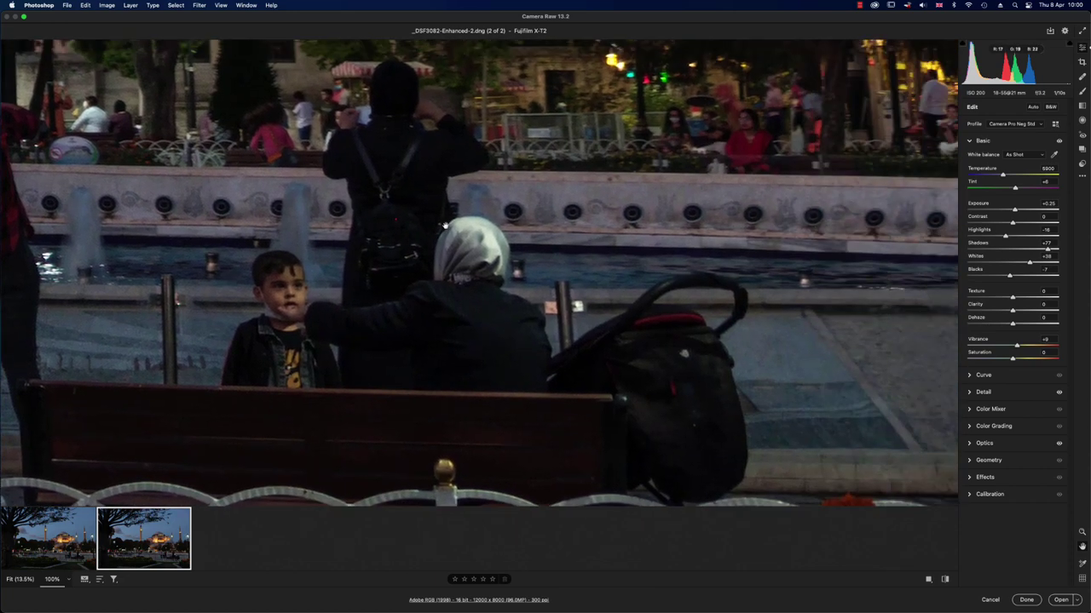
pyautogui.scroll(3, 523, 245)
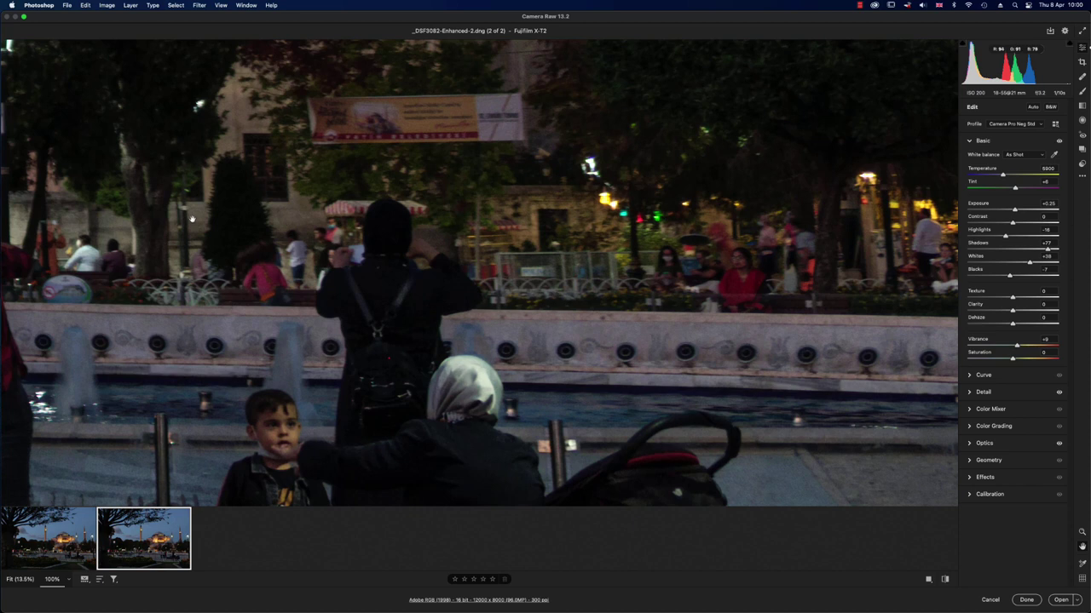
# - Zoom the enhanced 12000 × 8000 DNG out to fit the full Hagia Sophia image
pyautogui.click(331, 210)
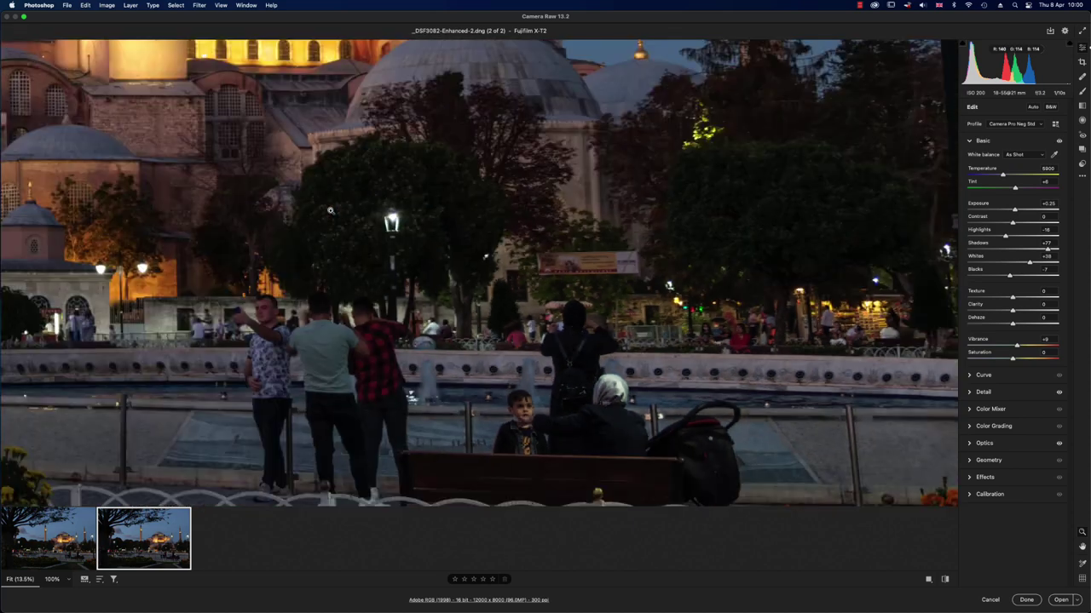